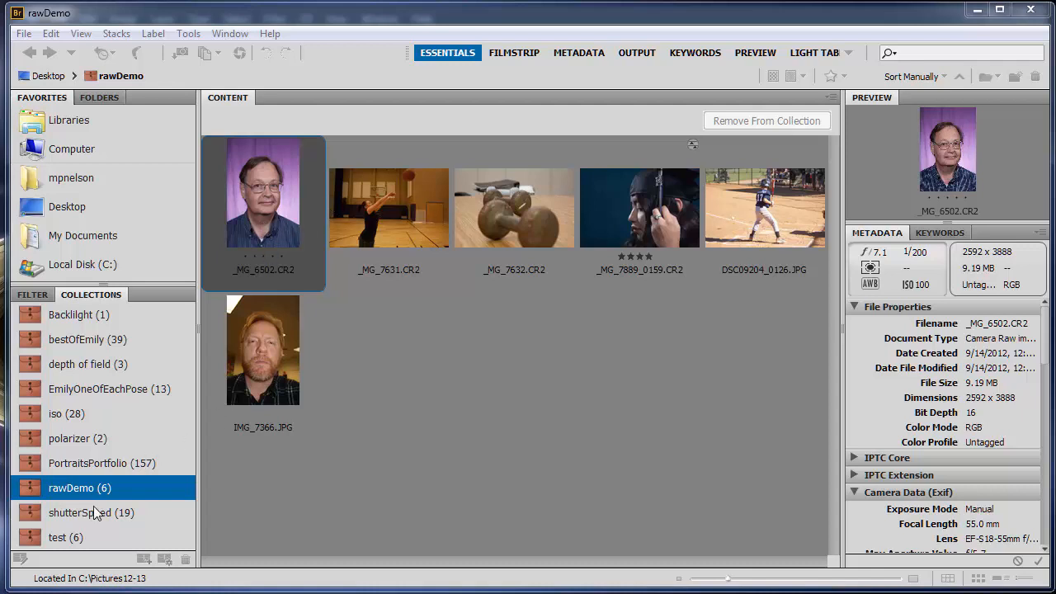
Step: Open the raw portrait _MG_6502.CR2 in Camera Raw and apply the Auto tone adjustments
double_click(268, 216)
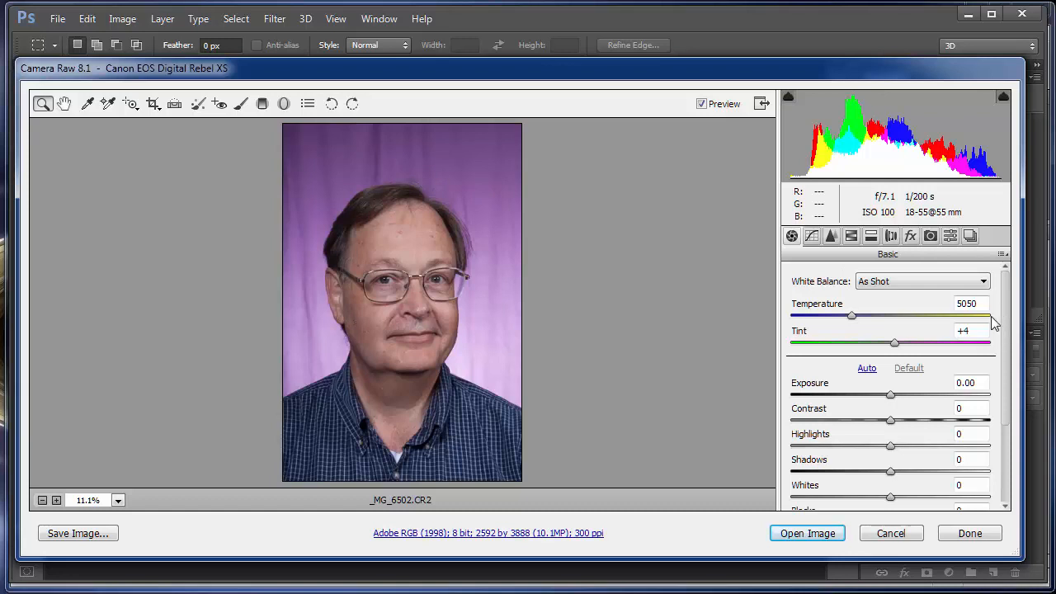
left_click(866, 369)
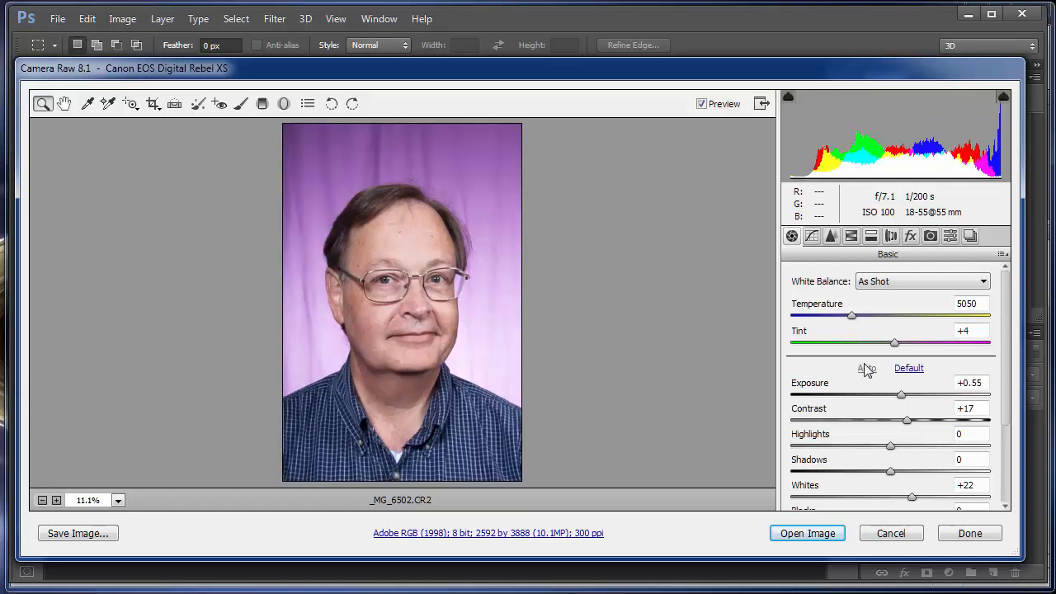
Step: Set the portrait's white balance to the Flash preset
left_click(934, 283)
left_click(909, 373)
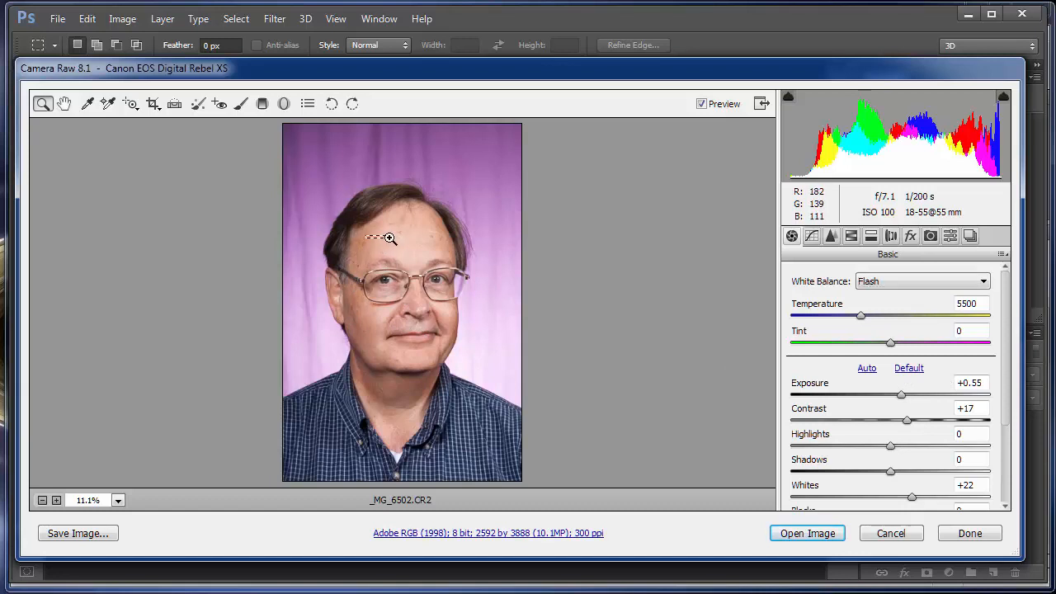
Step: Examine the forehead skin for blemishes at 100% magnification
left_click_drag(365, 236, 479, 176)
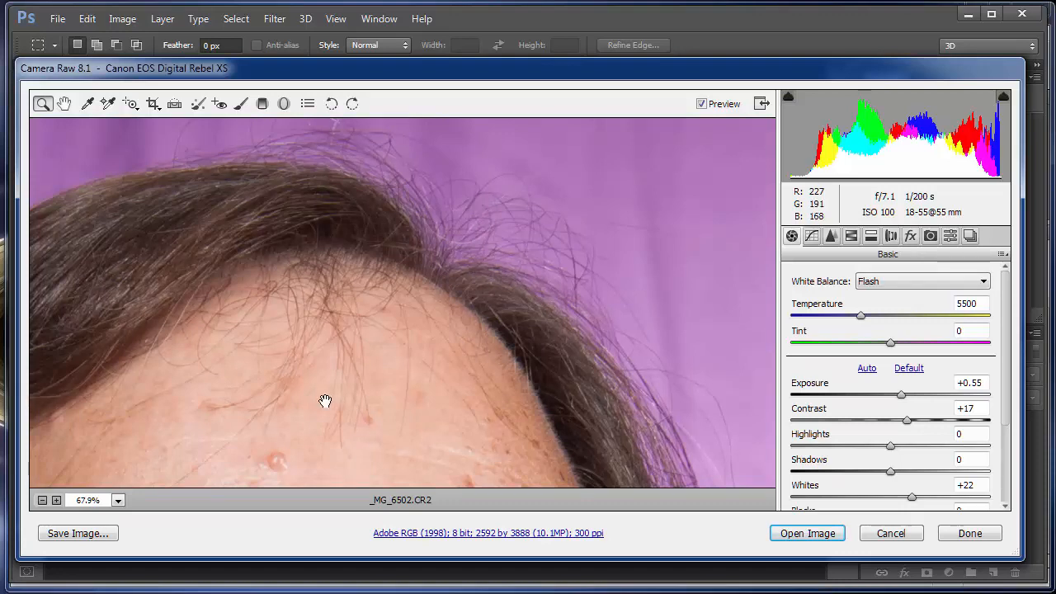
left_click_drag(330, 401, 432, 189)
left_click_drag(462, 259, 455, 292)
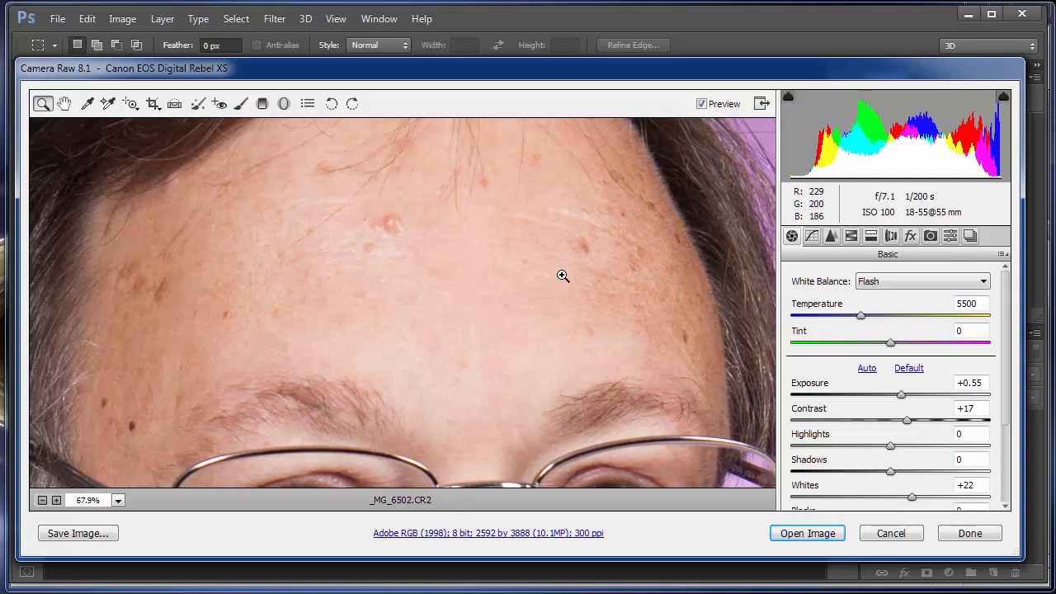
key("ctrl+minus")
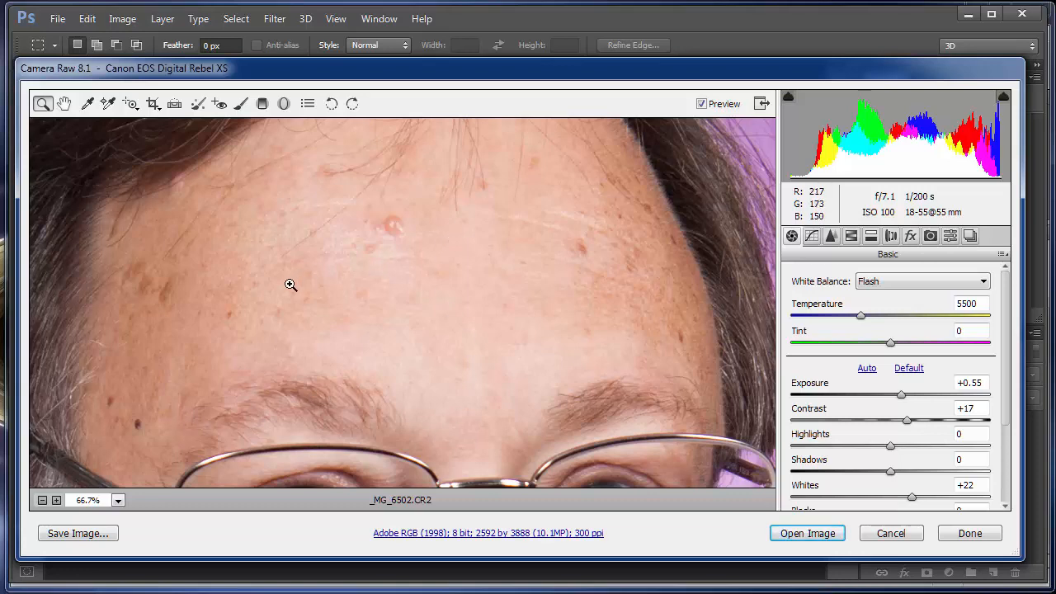
left_click_drag(365, 260, 397, 313)
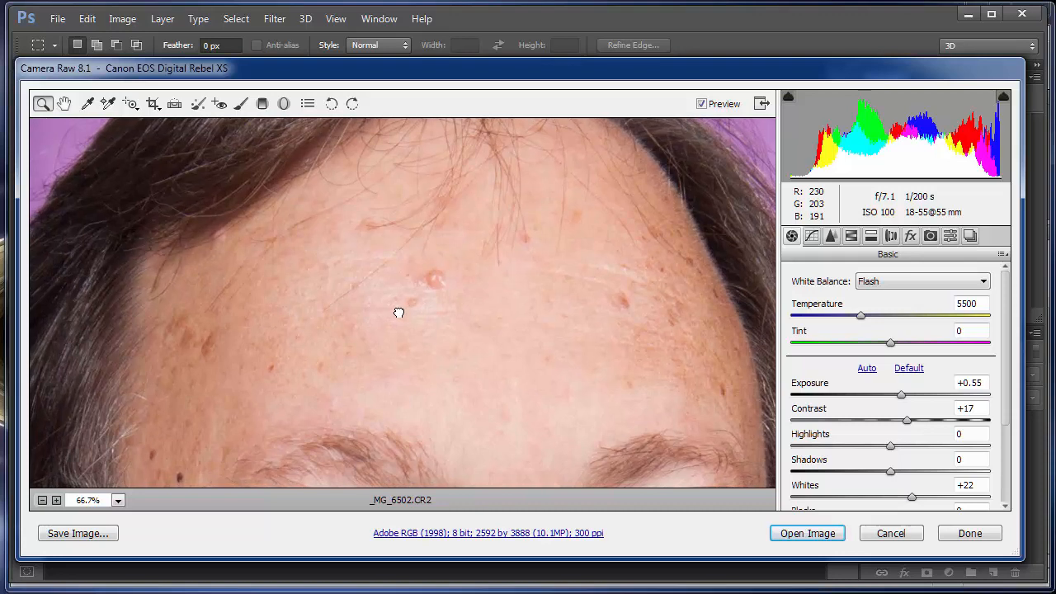
left_click(398, 313)
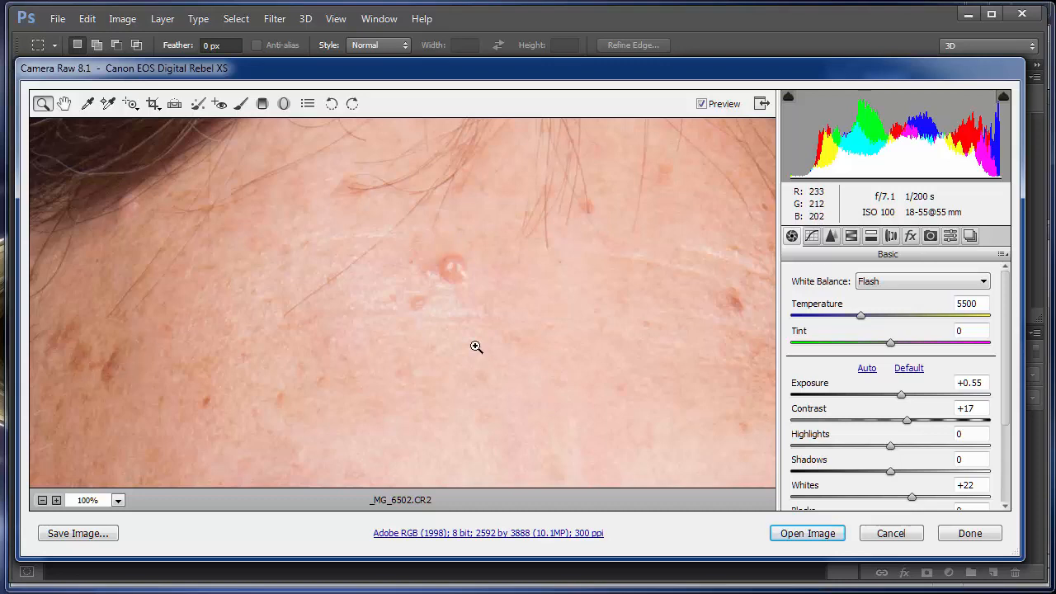
left_click_drag(453, 316, 542, 419)
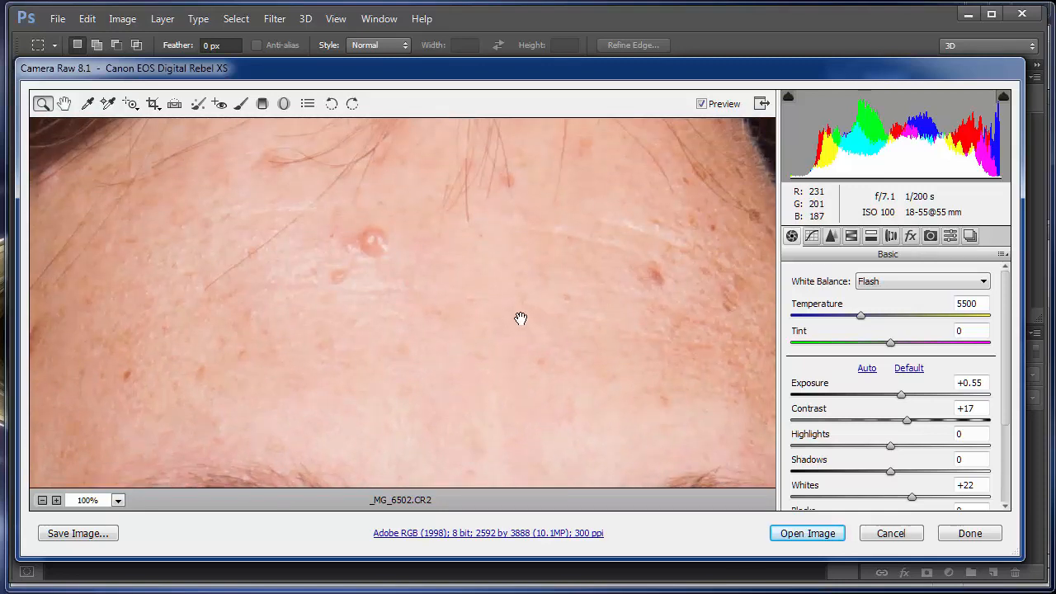
left_click_drag(523, 292, 768, 249)
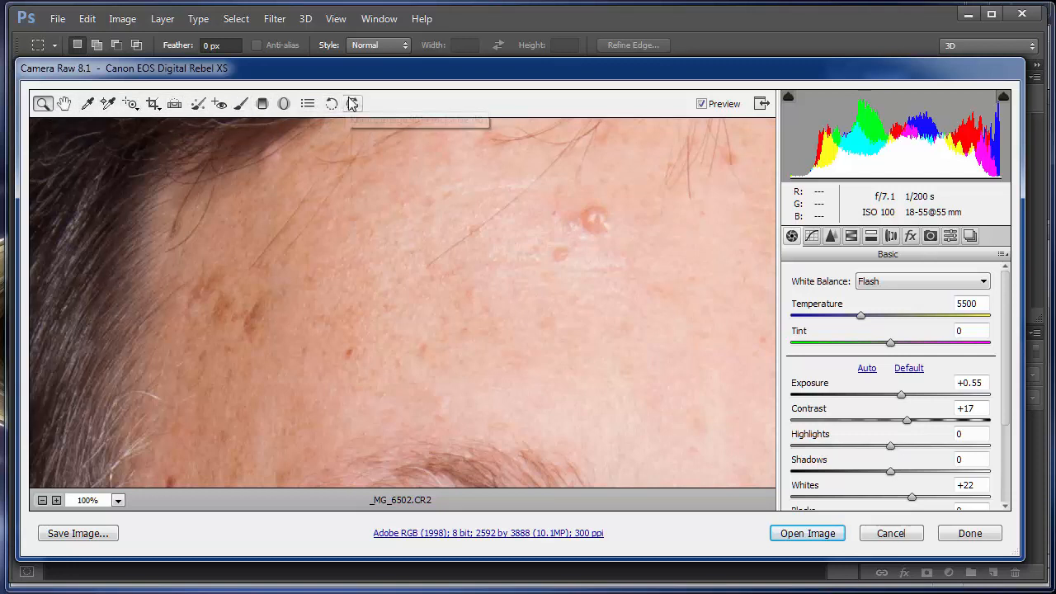
Step: Heal the large raised blemish in the middle of the forehead with the Spot Removal tool at size 18
left_click(197, 103)
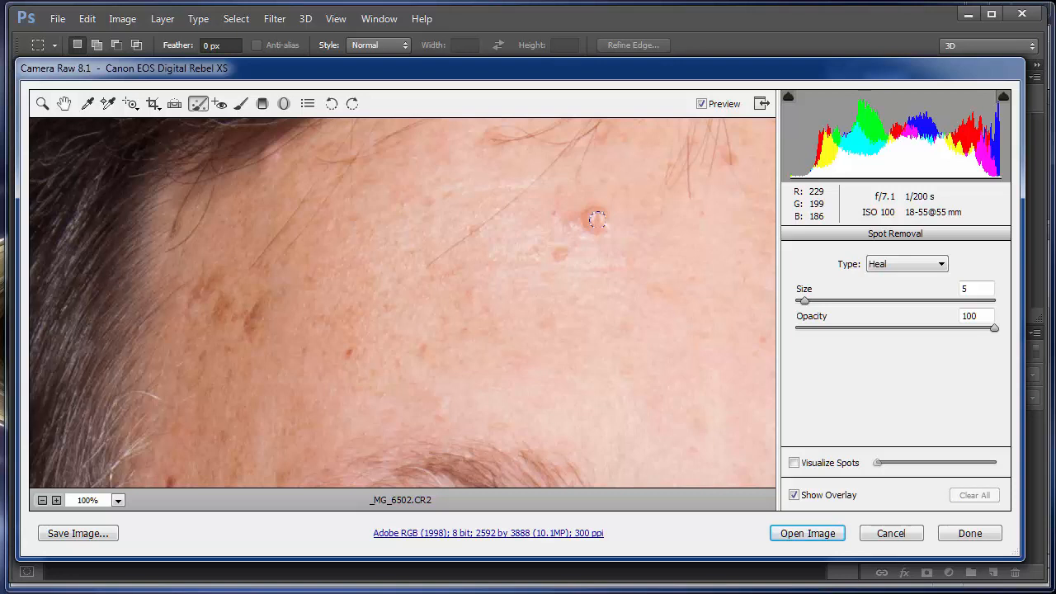
key("bracketright")
key("bracketright")
key("bracketright")
key("bracketright")
key("bracketright")
key("bracketleft")
key("bracketleft")
key("bracketleft")
key("bracketleft")
key("bracketleft")
key("bracketright")
key("bracketright")
key("bracketright")
key("bracketright")
key("bracketright")
key("bracketright")
key("bracketright")
key("bracketright")
key("bracketright")
key("bracketright")
key("bracketright")
key("bracketright")
left_click(593, 215)
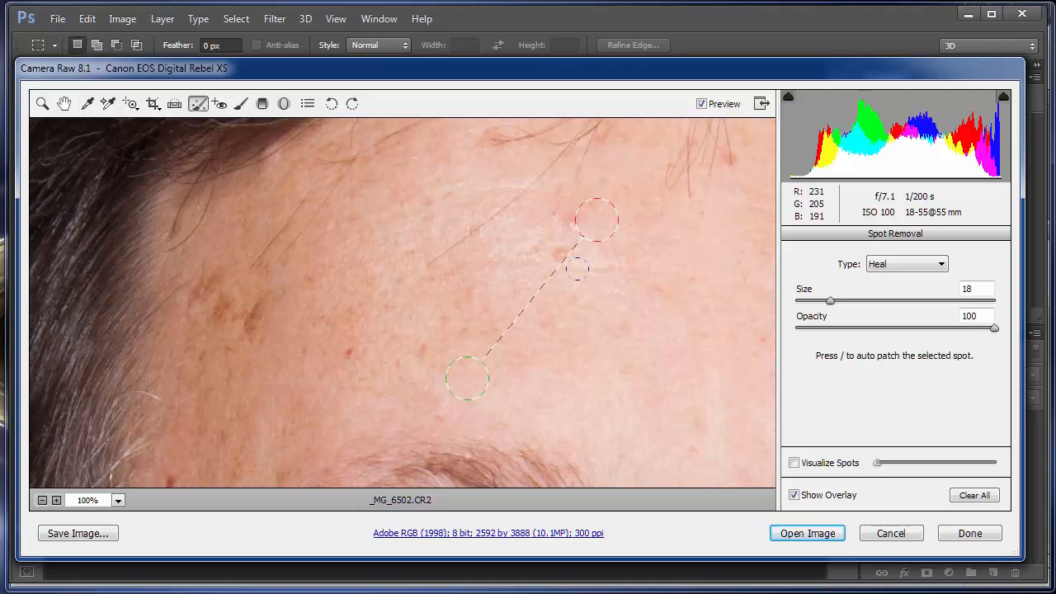
Step: Heal the blemish just below the large one at size 10, and the small dark spot nearer the temple with a smaller brush
key("bracketleft")
key("bracketleft")
key("bracketleft")
key("bracketleft")
key("bracketleft")
key("bracketleft")
key("bracketleft")
key("bracketleft")
left_click(560, 251)
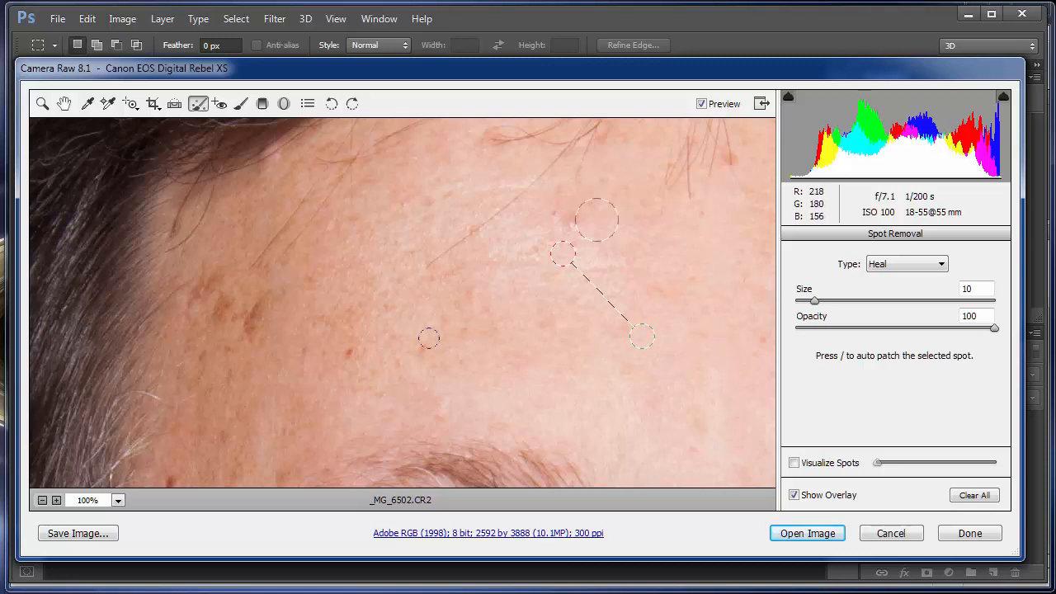
key("bracketleft")
key("bracketleft")
left_click(350, 352)
Step: Paint one continuous healing stroke at size 14 over the cluster of brown spots on the temple near the hairline
key("bracketright")
key("bracketright")
key("bracketright")
key("bracketright")
key("bracketright")
key("bracketright")
key("bracketright")
key("bracketright")
mouse_move(261, 290)
left_mouse_down()
mouse_move(247, 331)
mouse_move(219, 317)
mouse_move(215, 287)
mouse_move(198, 274)
mouse_move(185, 294)
left_mouse_up()
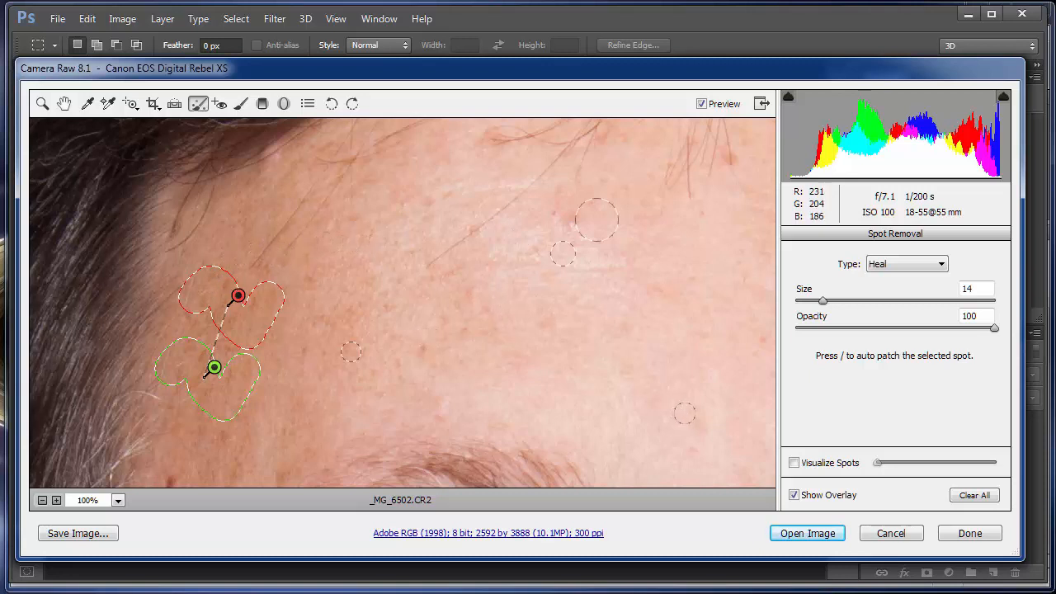
key("Delete")
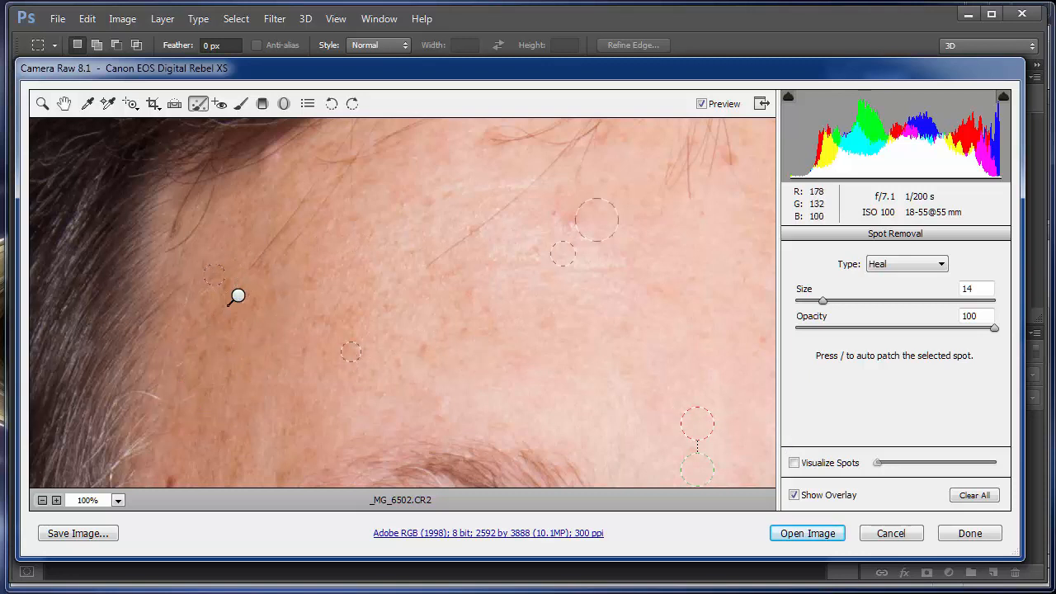
Step: Heal three remaining marks around the temple stroke with individual spots at size 9
key("bracketleft")
left_click(224, 283)
left_click(253, 305)
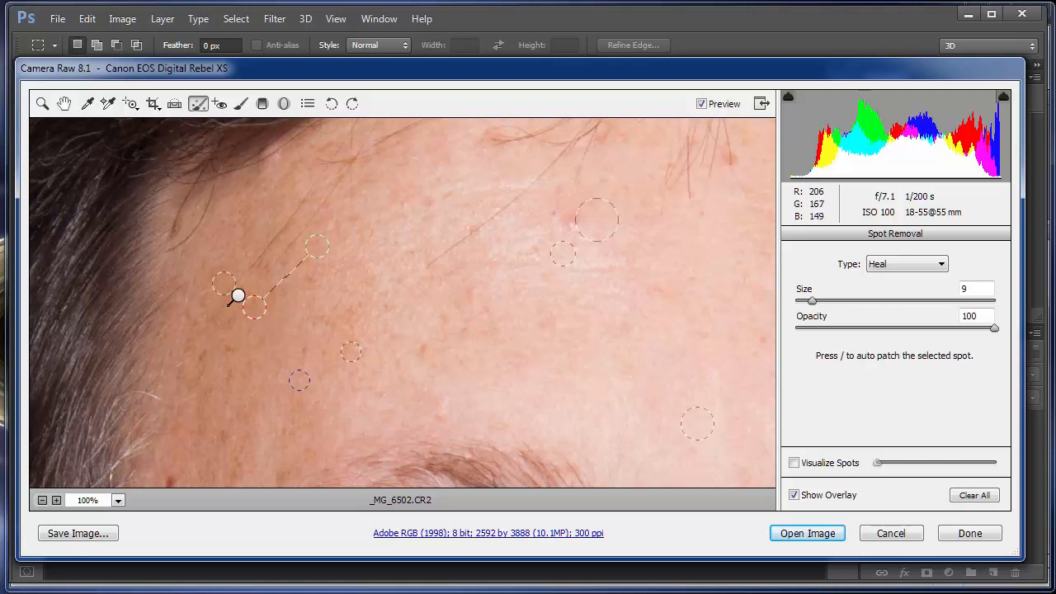
left_click(201, 354)
Step: Try a size 9 healing spot on the stray hair crossing the forehead, and delete that correction
left_click_drag(552, 277, 753, 250)
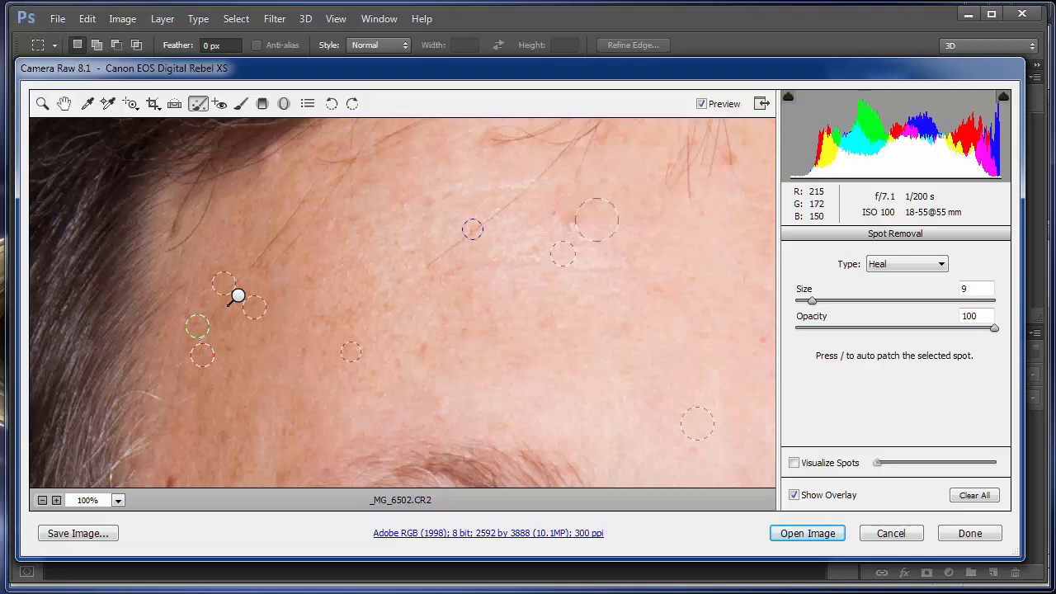
left_click(474, 231)
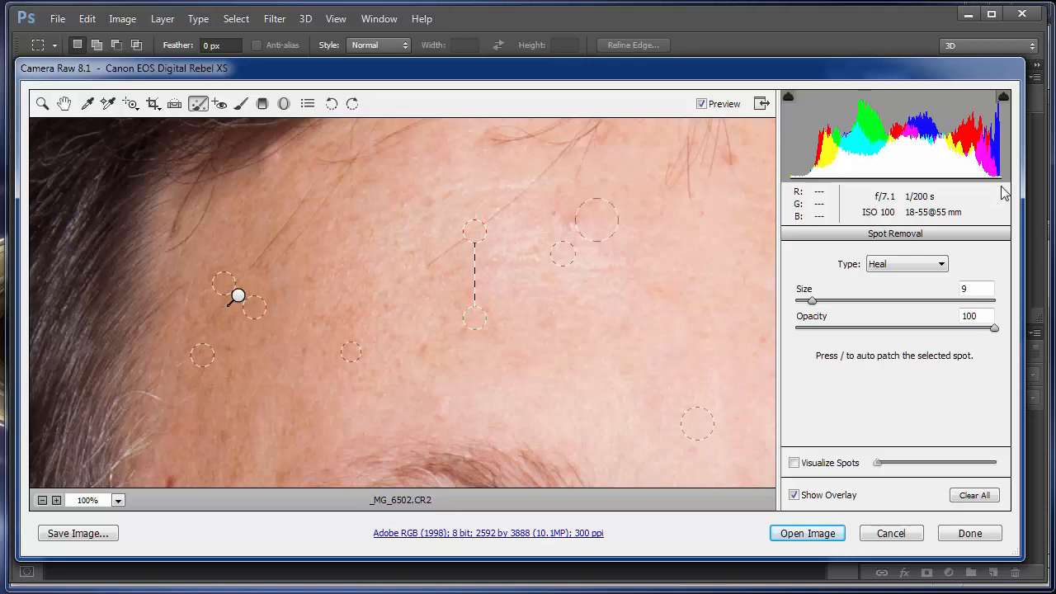
key("Delete")
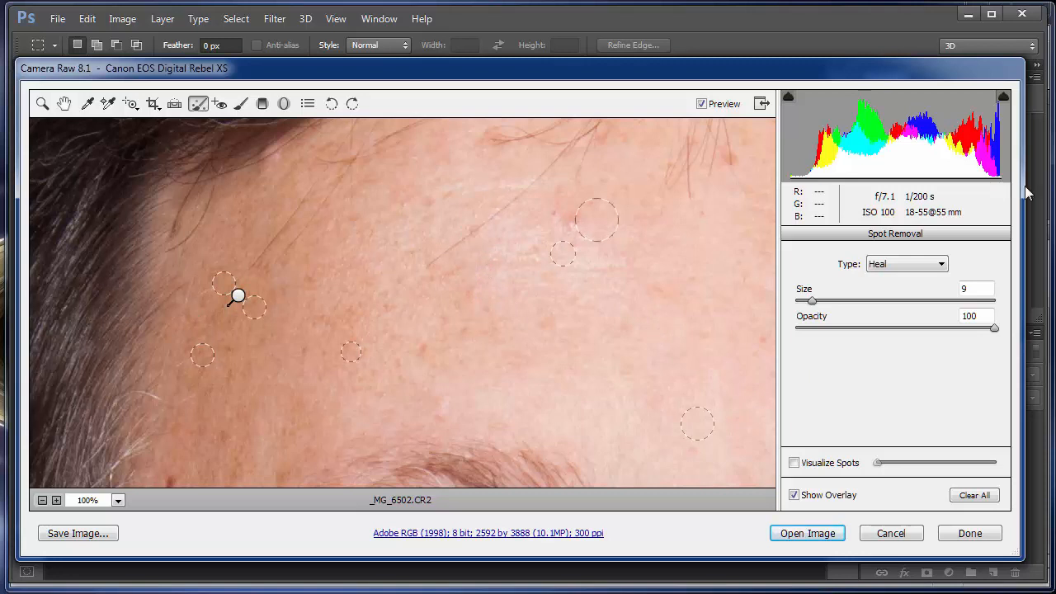
key("Delete")
Step: Heal the small dark spots on the temple above the glasses' arm, beside the eyebrow, at size 9
left_click_drag(461, 338, 673, 138)
left_click(420, 316)
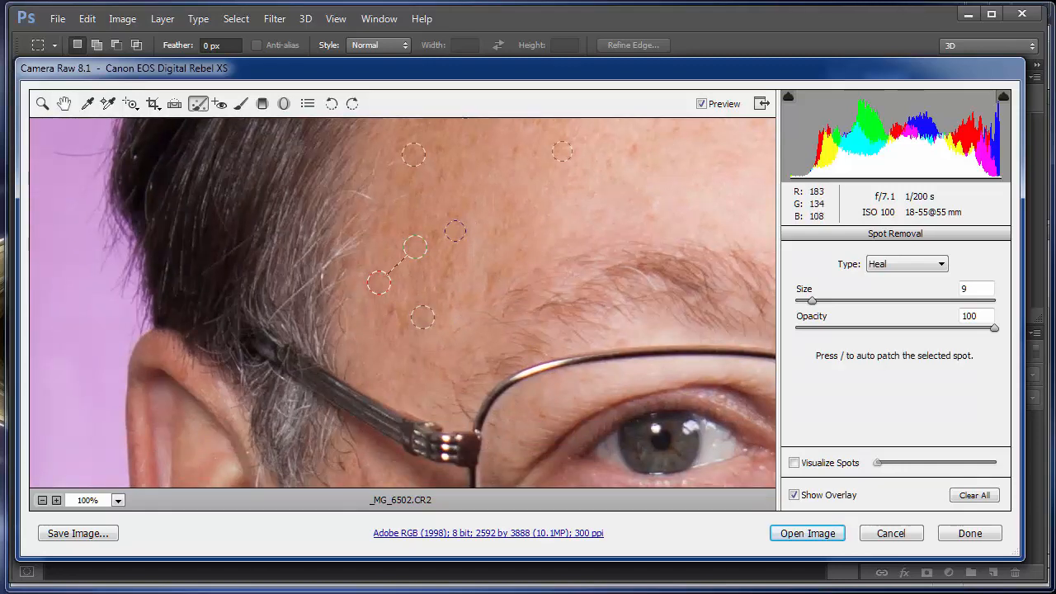
left_click(434, 237)
Step: Heal three blemishes on the opposite side of the forehead with spots at size 9
left_click_drag(655, 189, 487, 365)
left_click_drag(717, 288, 544, 245)
left_click_drag(667, 239, 566, 370)
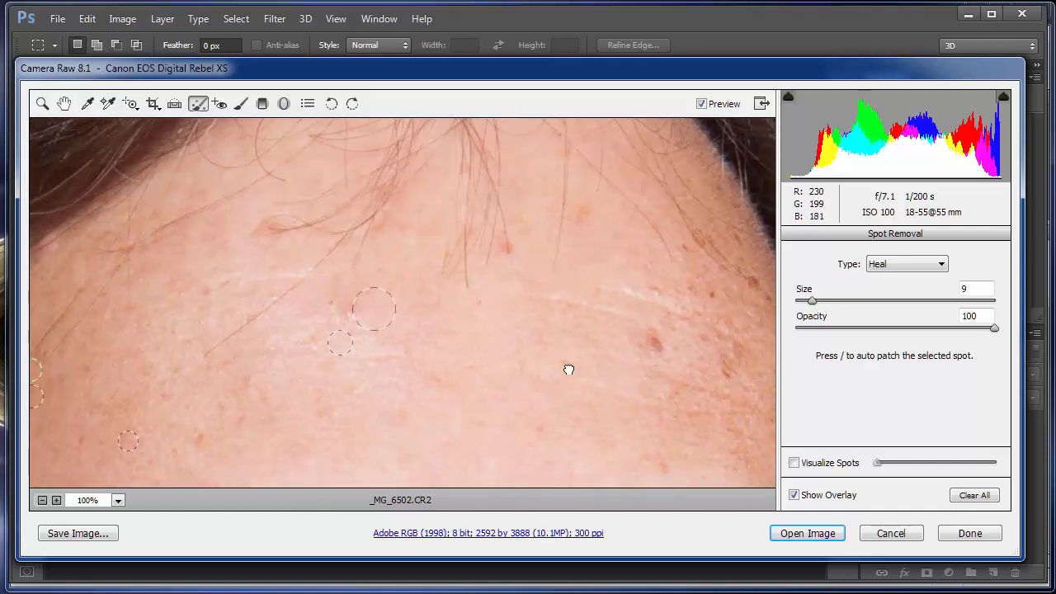
left_click_drag(615, 304, 476, 310)
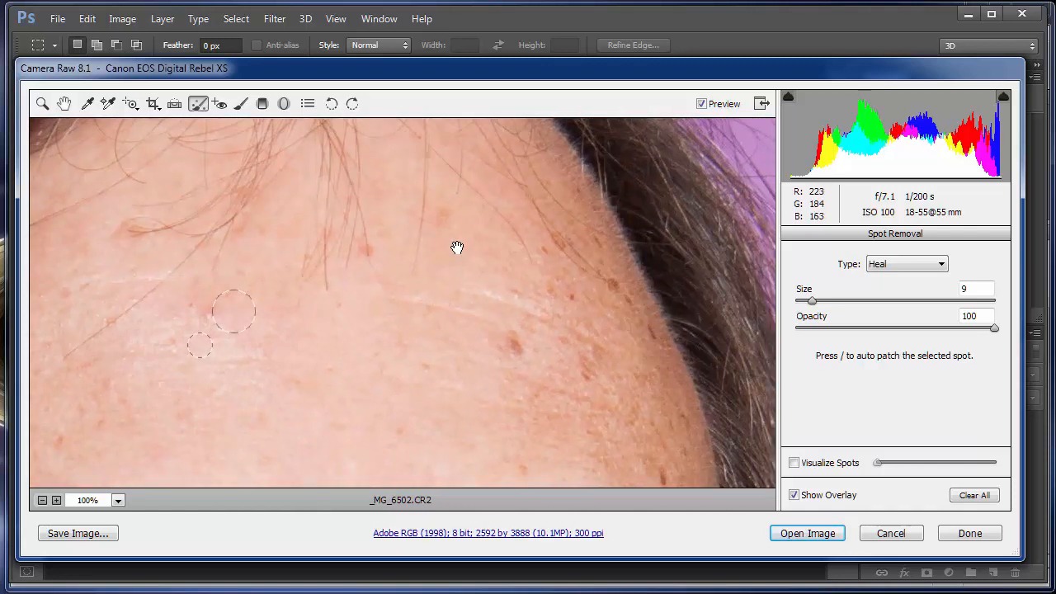
left_click(442, 217)
left_click(512, 347)
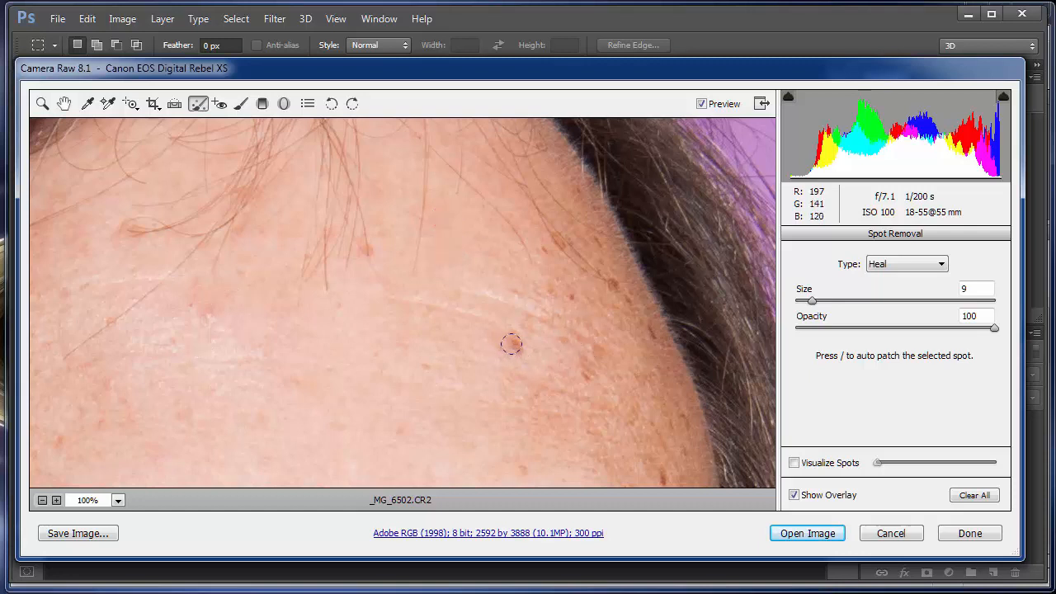
left_click(585, 377)
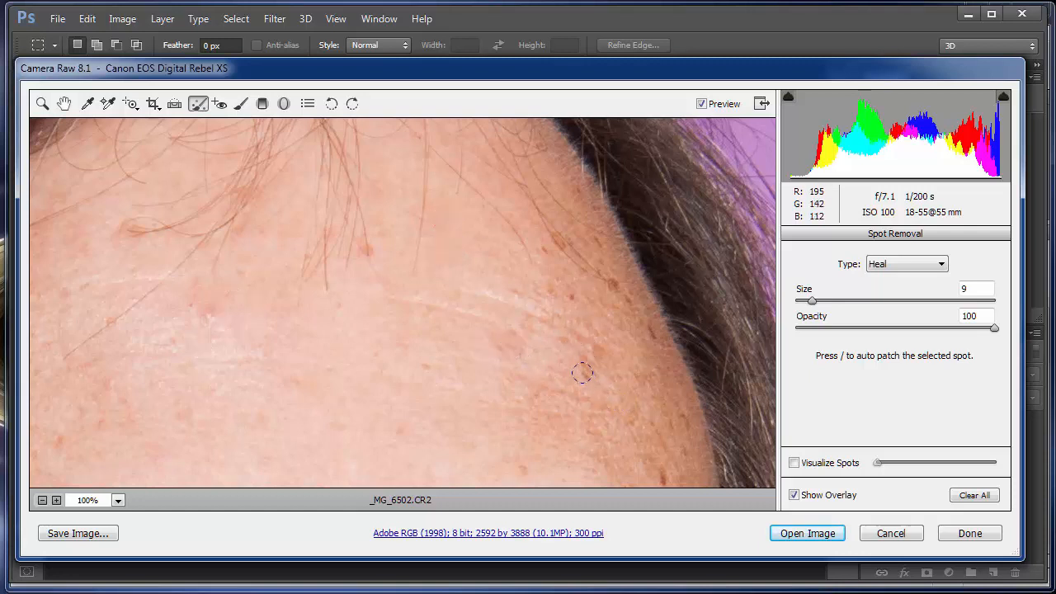
Step: Heal the dark spots along the hairline and temple above that side's eyebrow at size 9
left_click(649, 333)
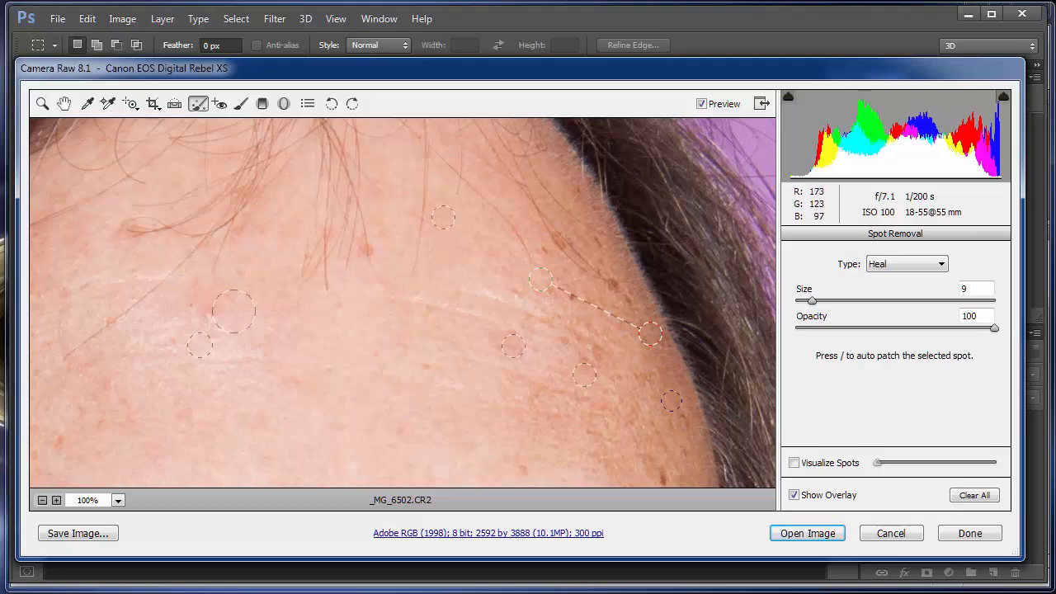
left_click(680, 419)
left_click_drag(516, 393, 385, 223)
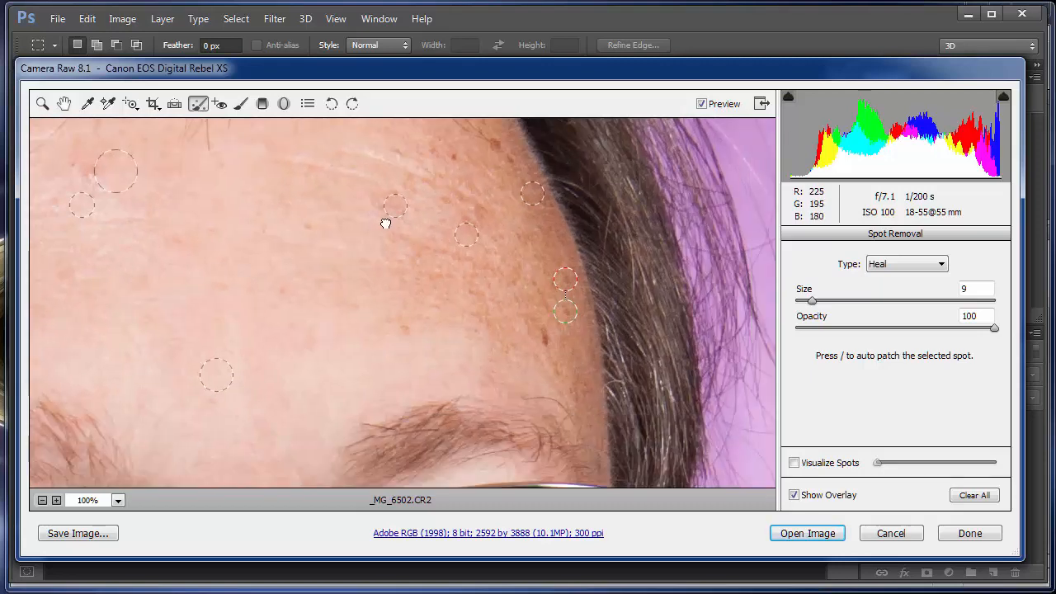
left_click(523, 303)
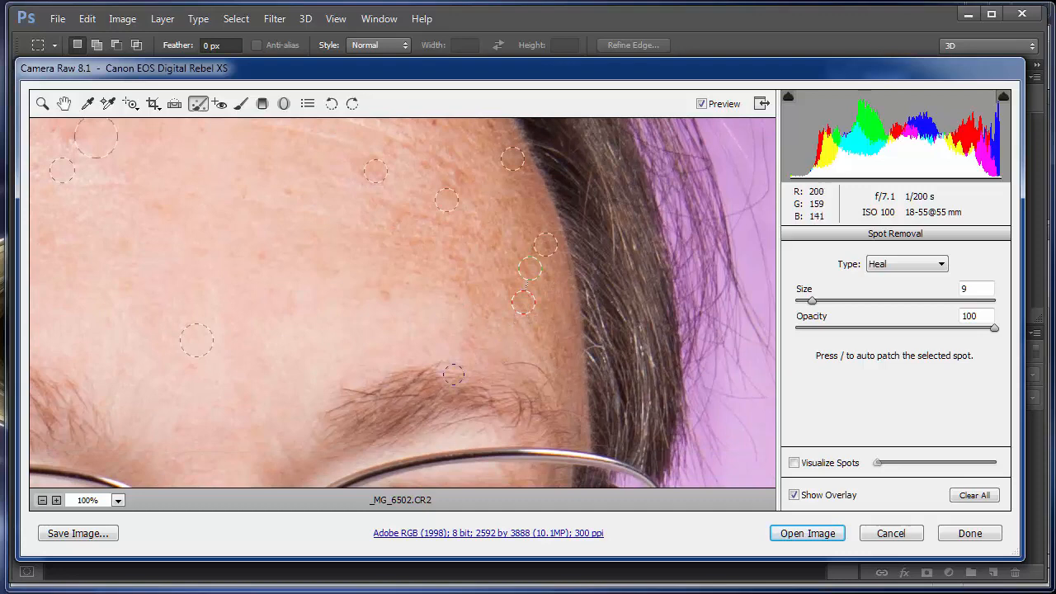
left_click(533, 330)
Step: Heal three small red spots on the bridge and lower part of the nose with a brush down to size 6
left_click_drag(383, 299, 495, 194)
left_click_drag(452, 279, 547, 170)
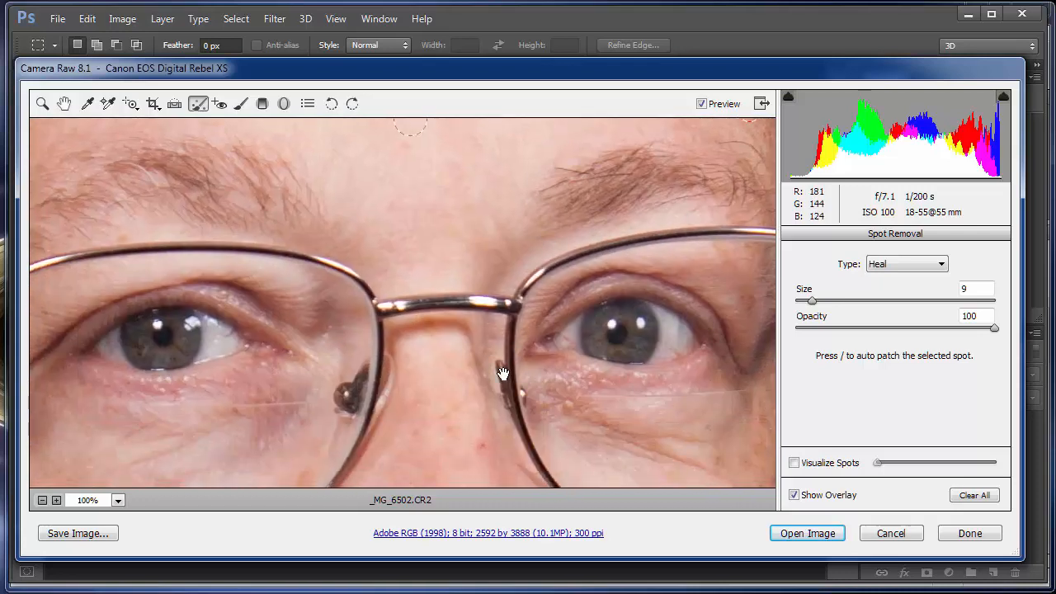
left_click_drag(471, 419, 465, 262)
left_click_drag(493, 366, 496, 275)
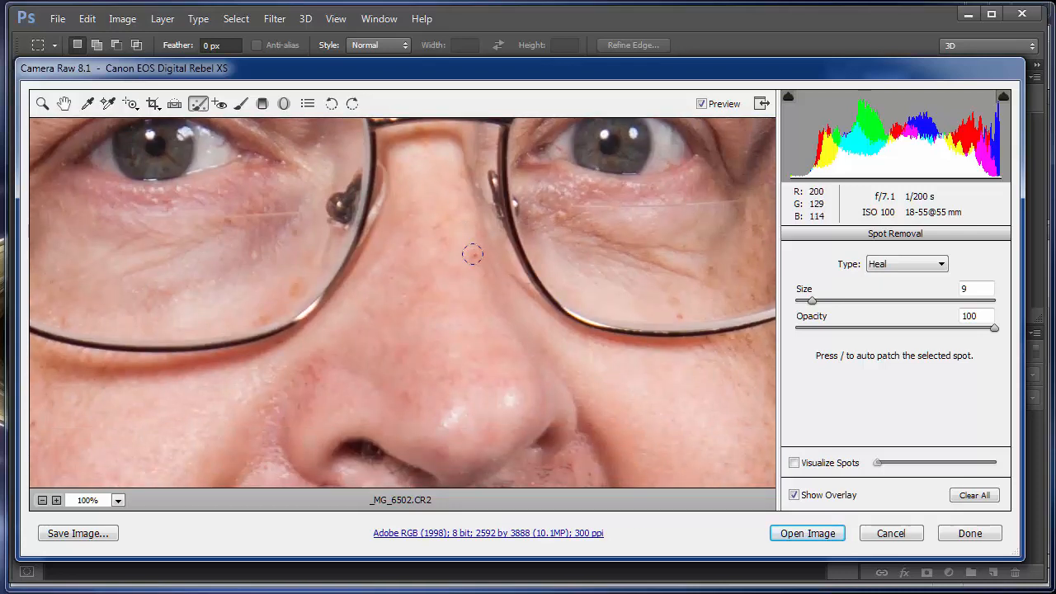
left_click(473, 254)
left_click(405, 396)
left_click(479, 378)
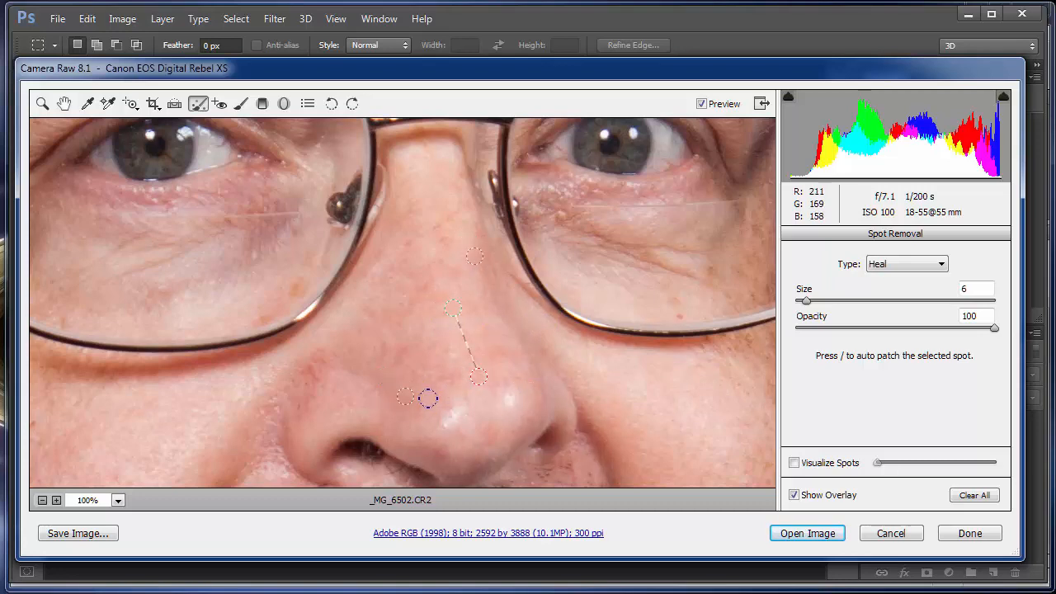
Step: Heal the group of brown spots in the middle of the cheek beside the mouth at sizes 6 and 7
left_click_drag(415, 394, 542, 208)
mouse_move(285, 360)
left_mouse_down()
mouse_move(377, 302)
mouse_move(574, 229)
left_mouse_up()
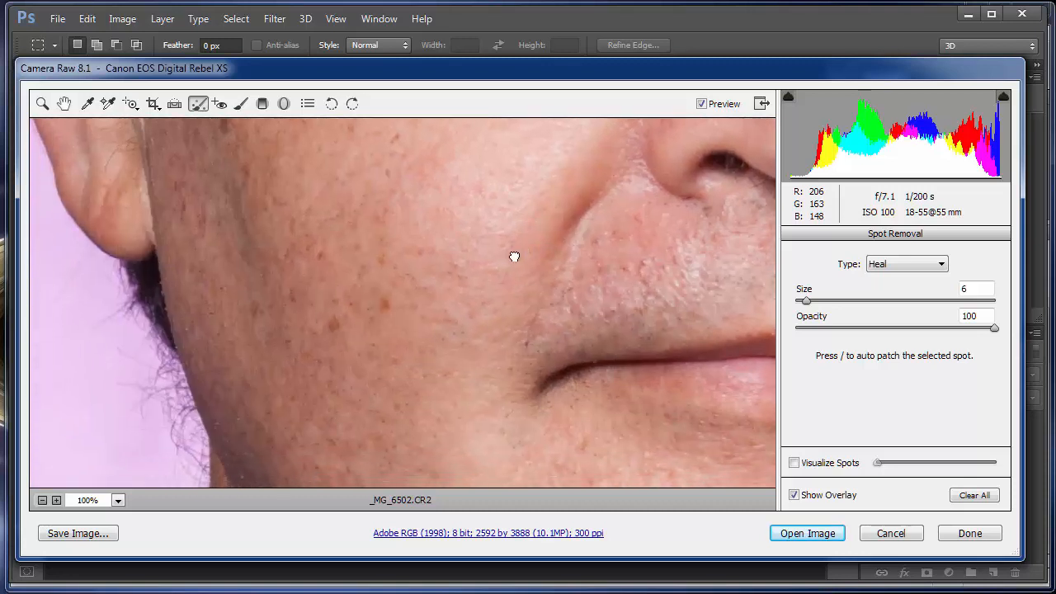
left_click(385, 307)
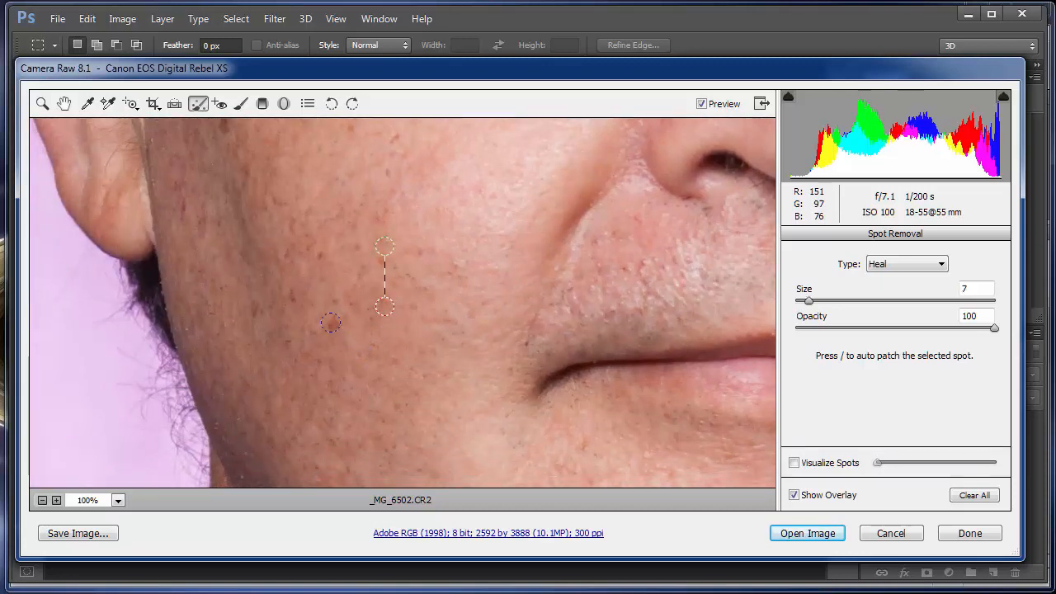
left_click_drag(330, 323, 496, 314)
left_click(337, 302)
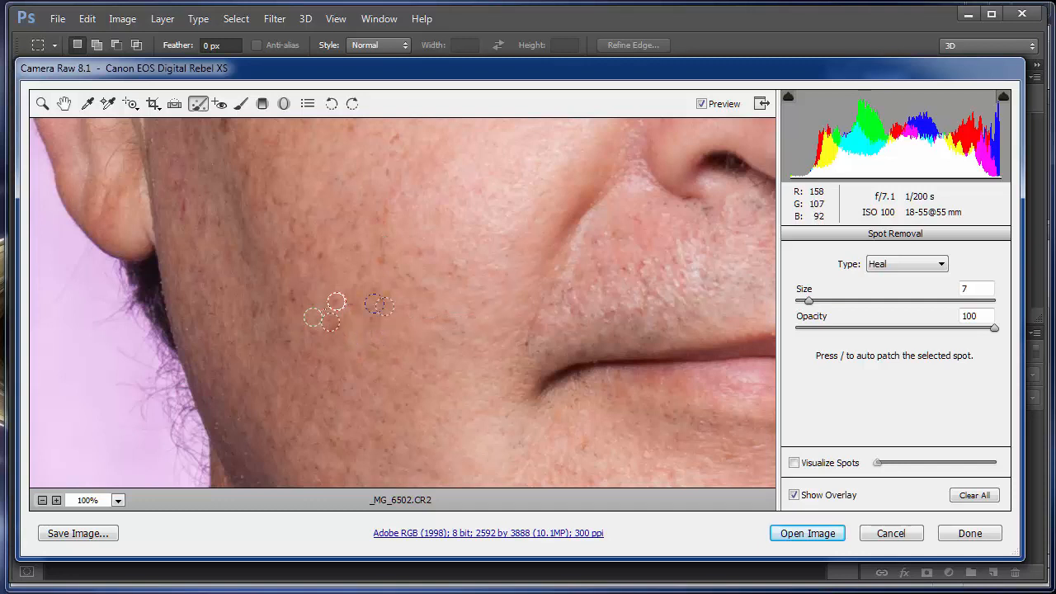
left_click(366, 311)
Step: Heal the reddish marks beside the earlobe and brush a short vertical healing stroke over the dark patch on the upper cheek at size 7
mouse_move(365, 269)
left_mouse_down()
mouse_move(418, 292)
mouse_move(514, 429)
left_mouse_up()
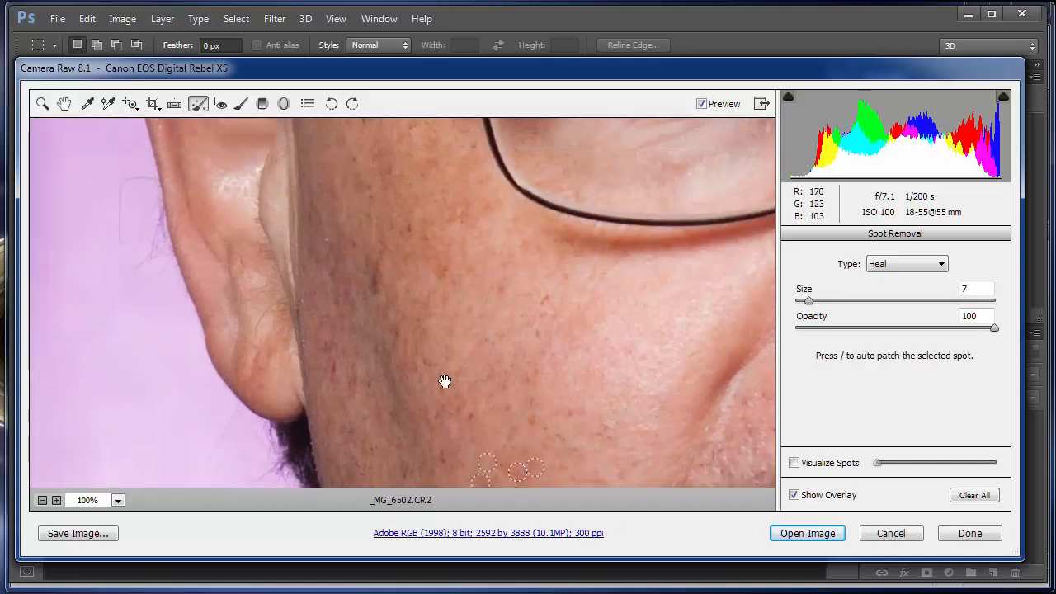
mouse_move(443, 382)
left_mouse_down()
mouse_move(505, 295)
mouse_move(493, 234)
left_mouse_up()
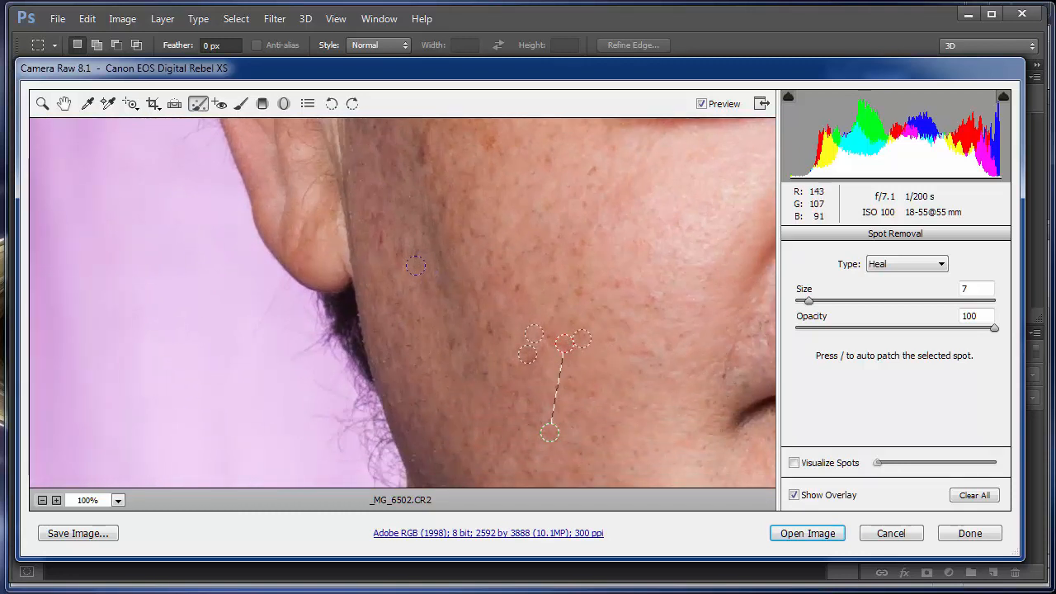
left_click_drag(381, 239, 380, 254)
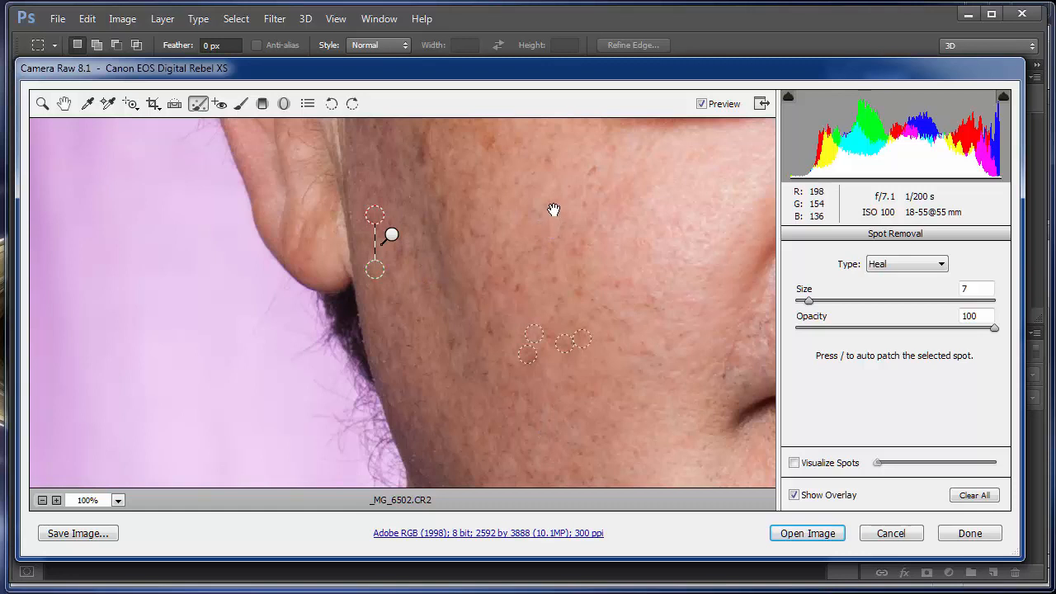
left_click_drag(553, 210, 493, 387)
mouse_move(410, 286)
left_mouse_down()
mouse_move(428, 426)
mouse_move(447, 382)
mouse_move(442, 329)
mouse_move(397, 364)
mouse_move(396, 390)
left_mouse_up()
left_click_drag(574, 408, 389, 252)
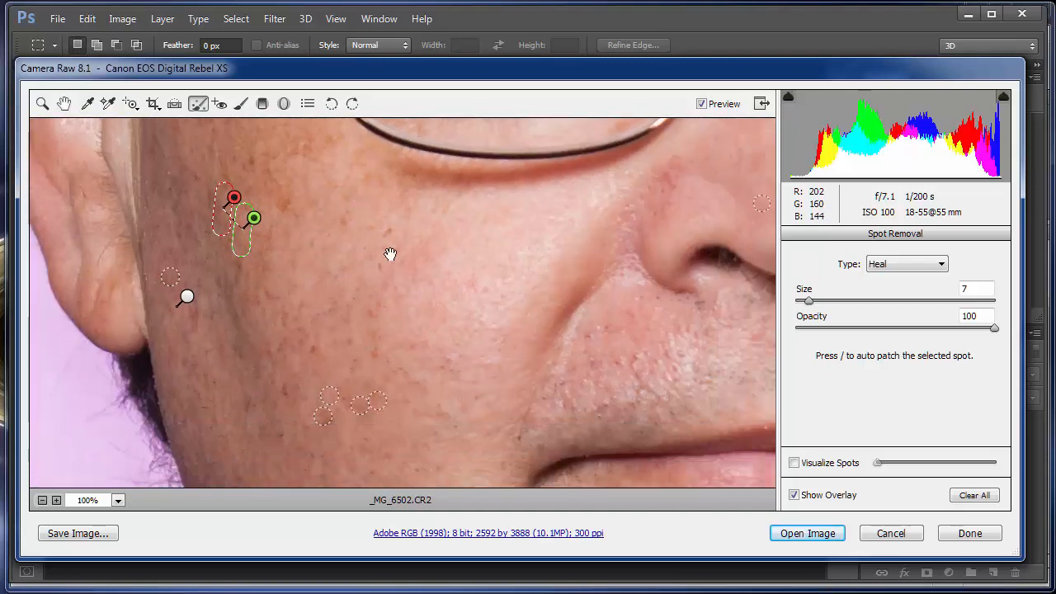
Step: Heal the red mark on the chin with a short brushed stroke and the dark spot beside the corner of the mouth at size 7
mouse_move(479, 360)
left_mouse_down()
mouse_move(490, 337)
mouse_move(435, 232)
left_mouse_up()
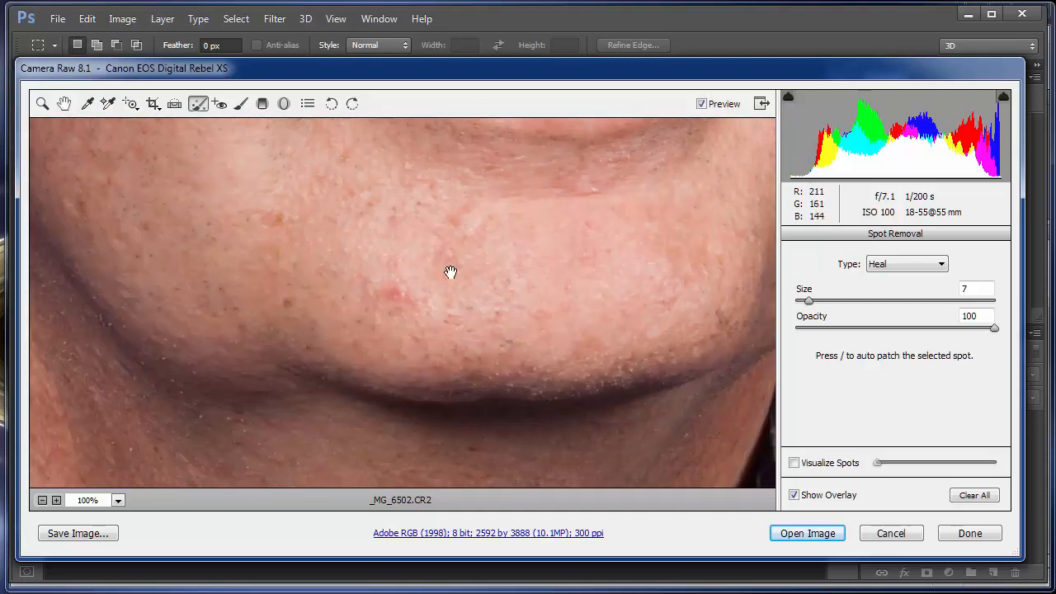
left_click_drag(417, 299, 377, 289)
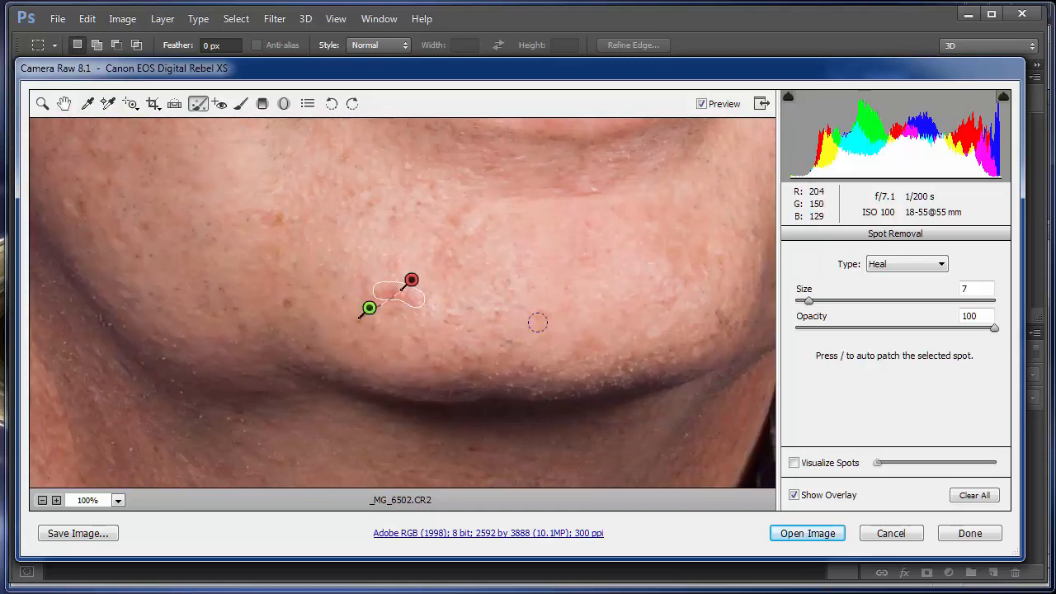
mouse_move(684, 250)
left_mouse_down()
mouse_move(306, 276)
mouse_move(301, 181)
mouse_move(325, 429)
mouse_move(413, 340)
mouse_move(422, 278)
mouse_move(368, 361)
left_mouse_up()
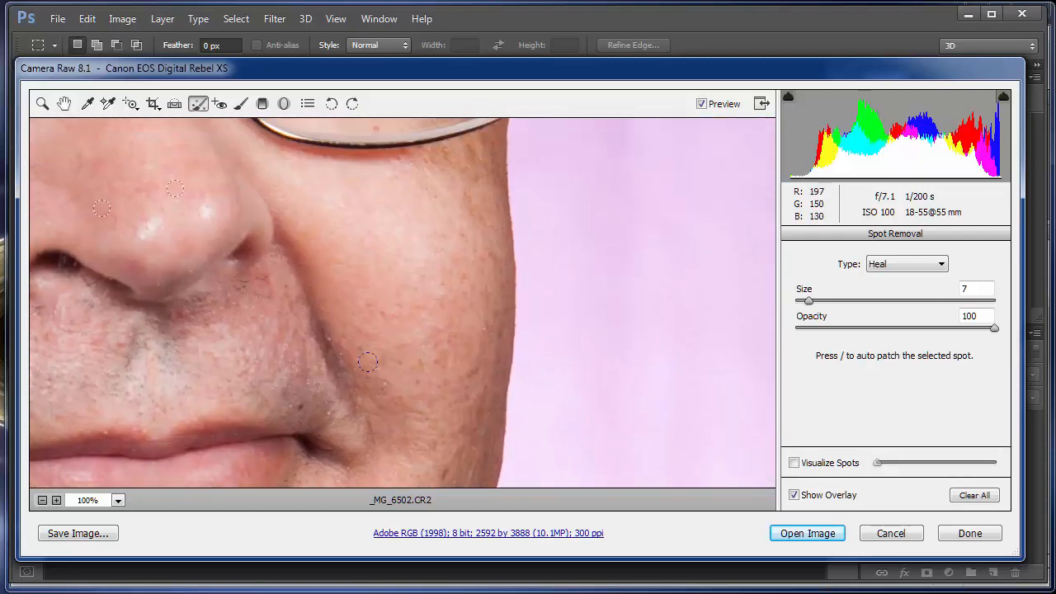
left_click(302, 404)
Step: Leave Spot Removal and examine the retouched portrait as a whole and close up from forehead to chin for remaining blemishes
mouse_move(424, 253)
left_mouse_down()
mouse_move(339, 422)
mouse_move(754, 345)
left_mouse_up()
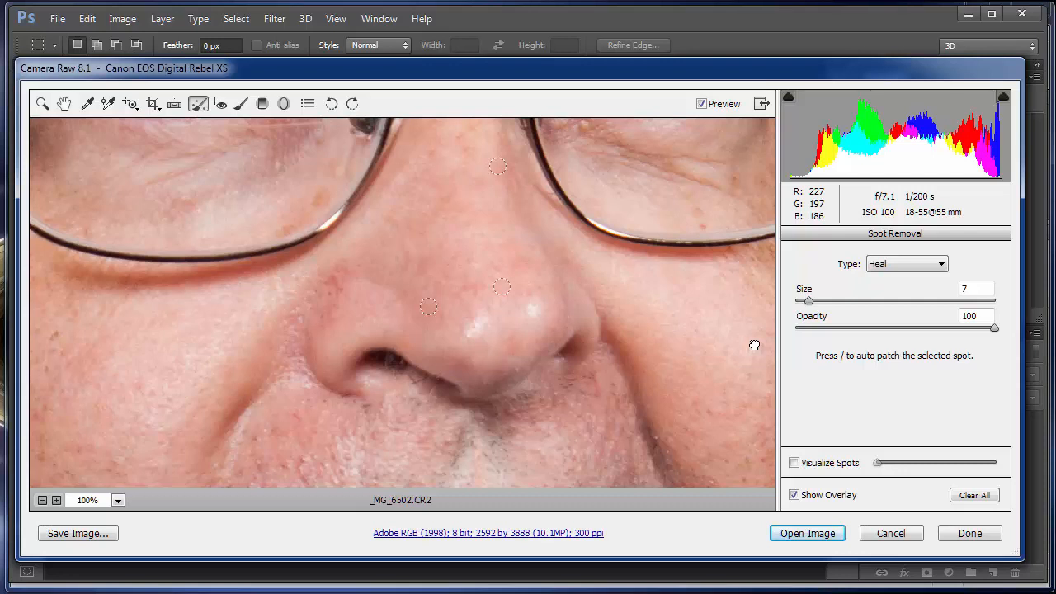
key("ctrl+0")
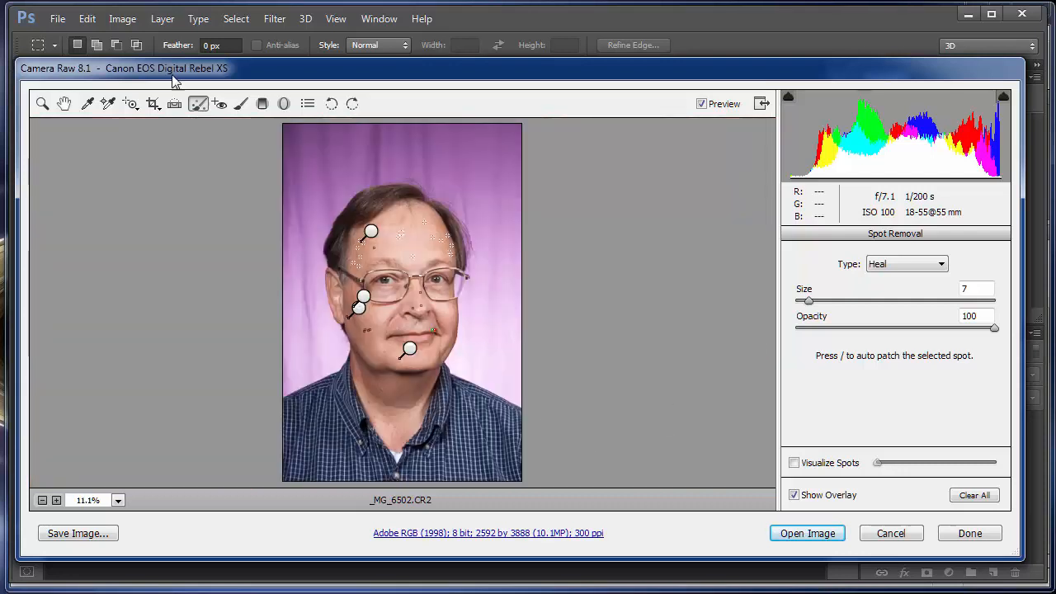
left_click(43, 103)
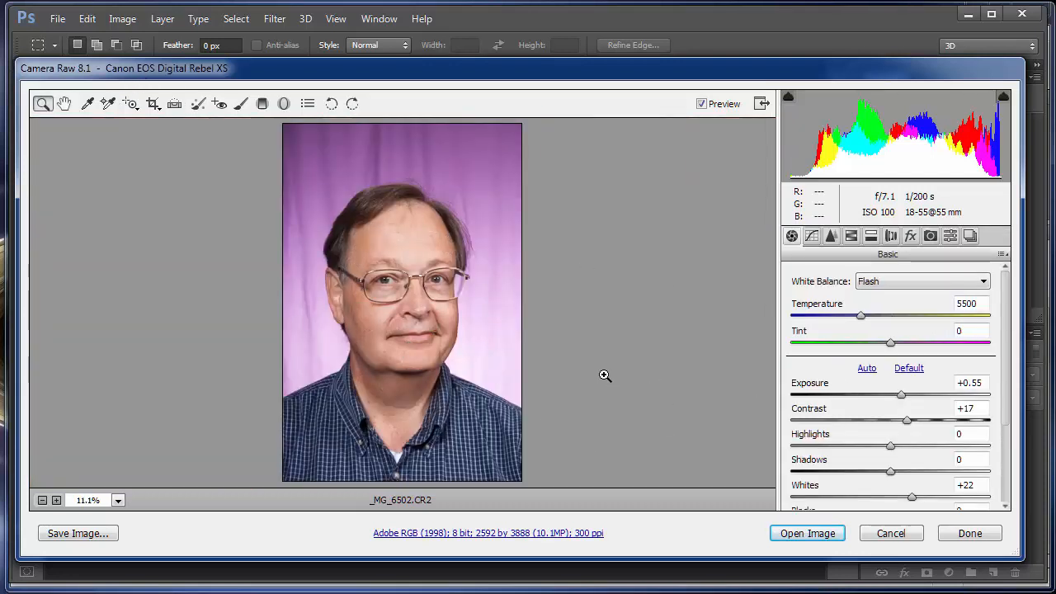
left_click(402, 266)
left_click(421, 274)
left_click(439, 295)
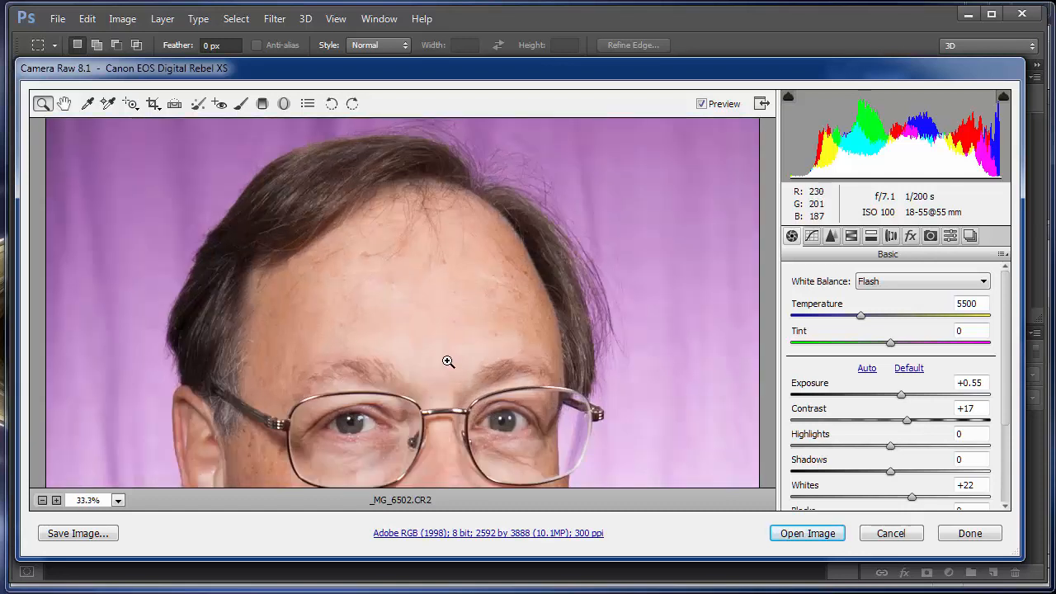
left_click_drag(432, 316, 425, 131)
left_click_drag(441, 351, 454, 493)
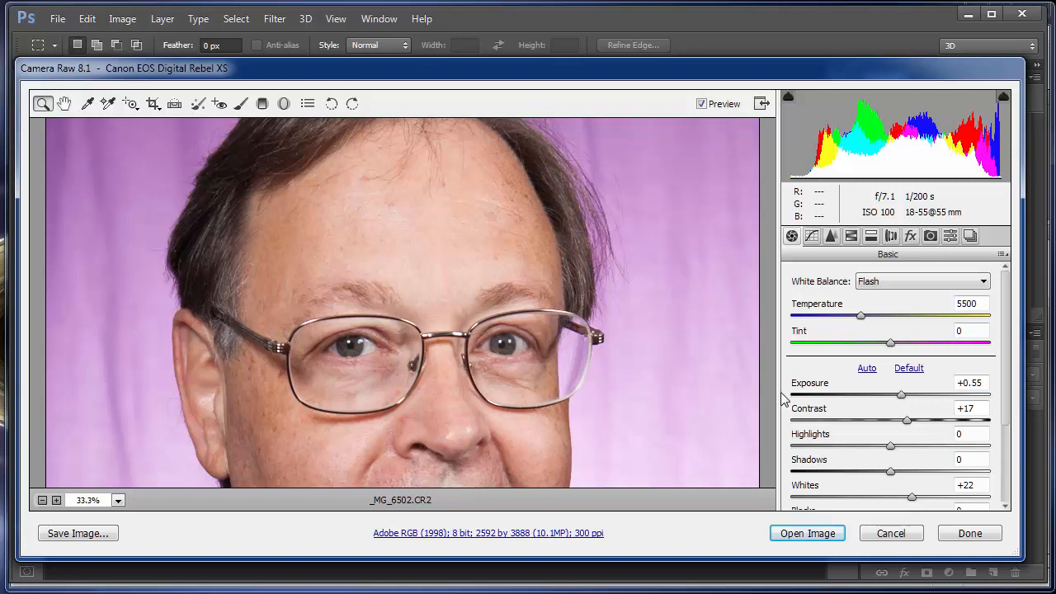
left_click(468, 251)
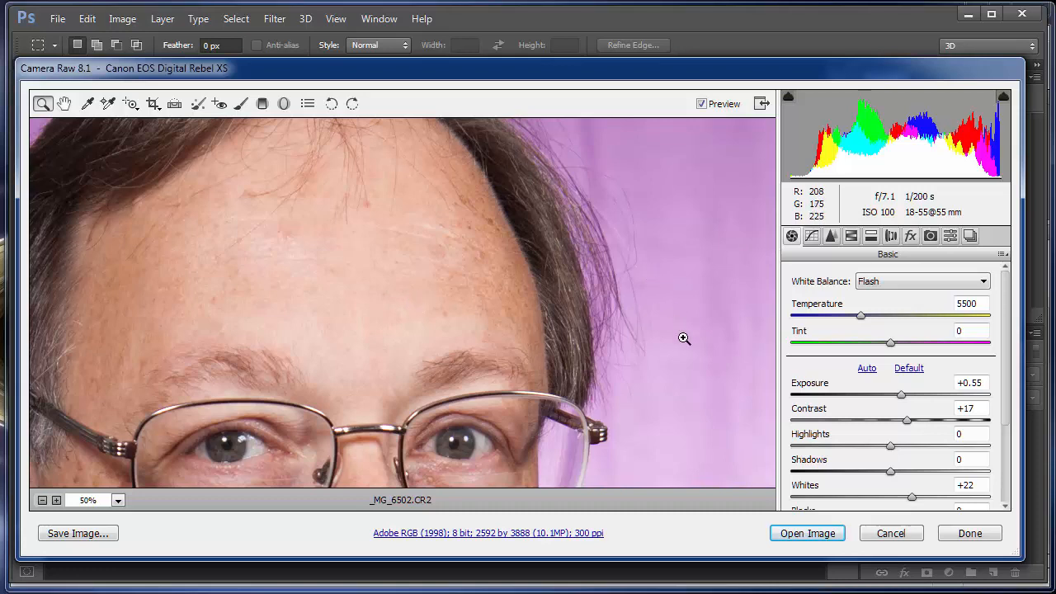
key("ctrl+minus")
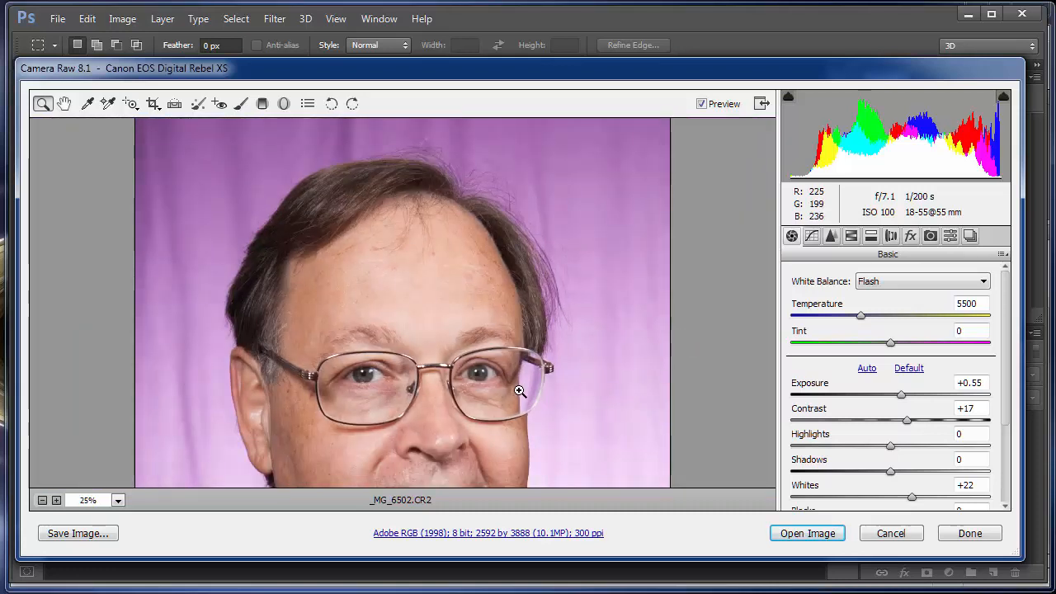
left_click_drag(523, 376, 521, 297)
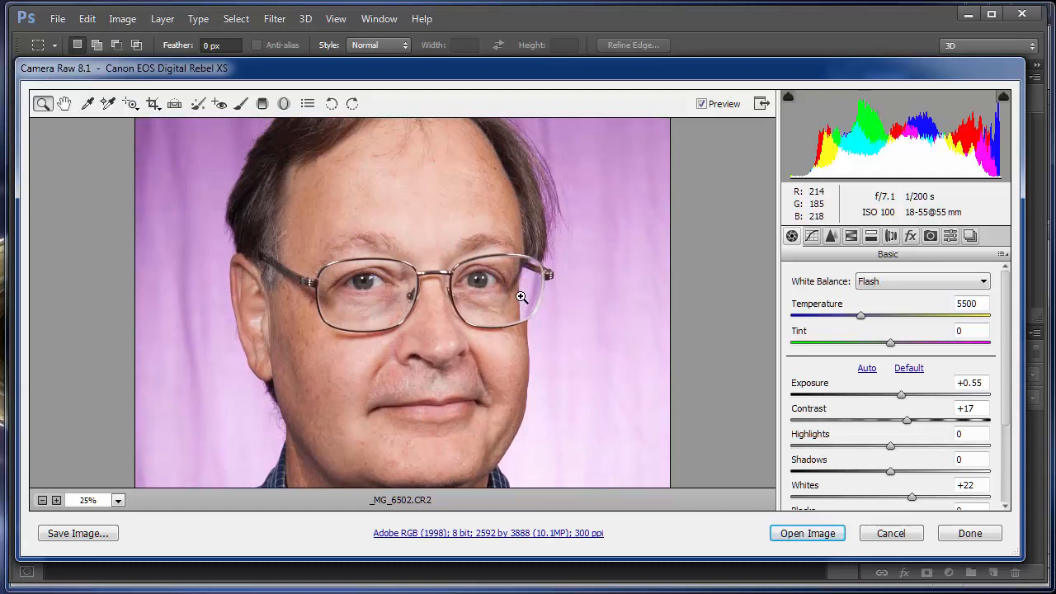
Step: Compare the portrait at Clarity -13 and 0, and set Clarity to -21 to soften the skin
left_click_drag(1007, 334, 1011, 421)
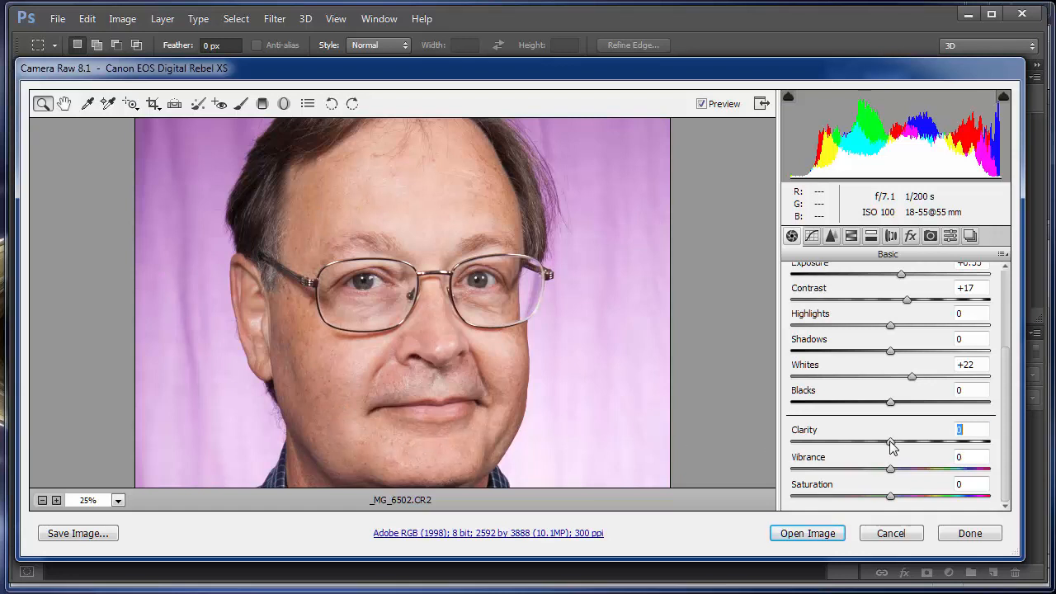
left_click_drag(891, 446, 879, 474)
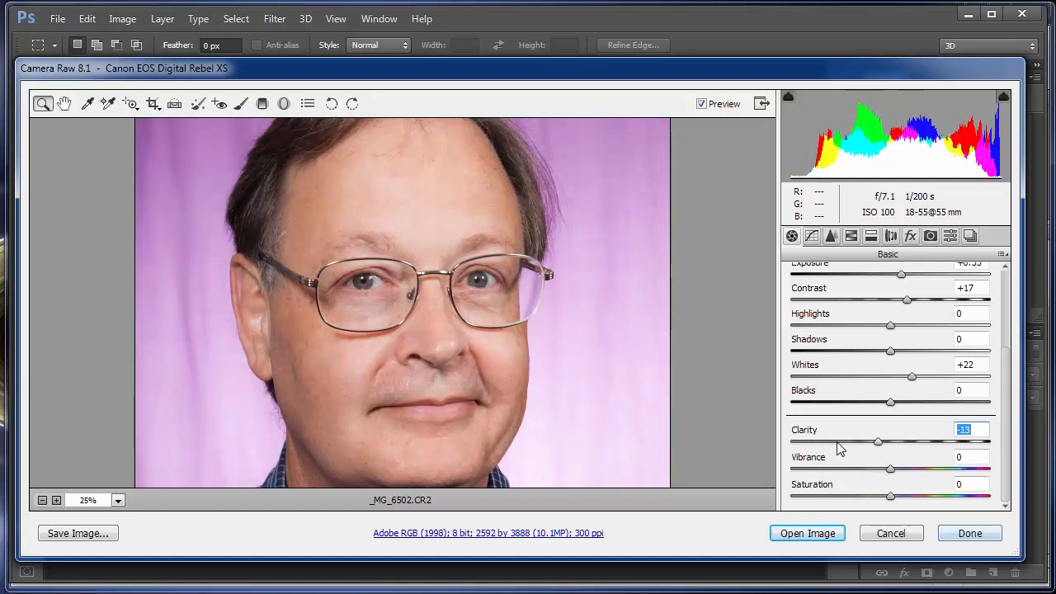
left_click_drag(877, 443, 891, 477)
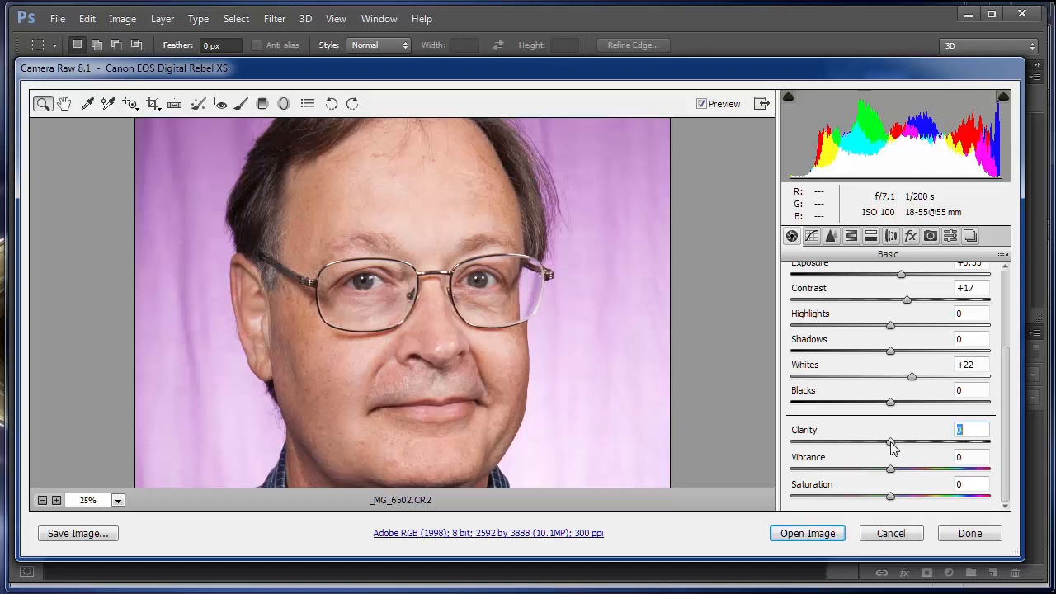
mouse_move(893, 446)
left_mouse_down()
mouse_move(864, 455)
mouse_move(873, 452)
left_mouse_up()
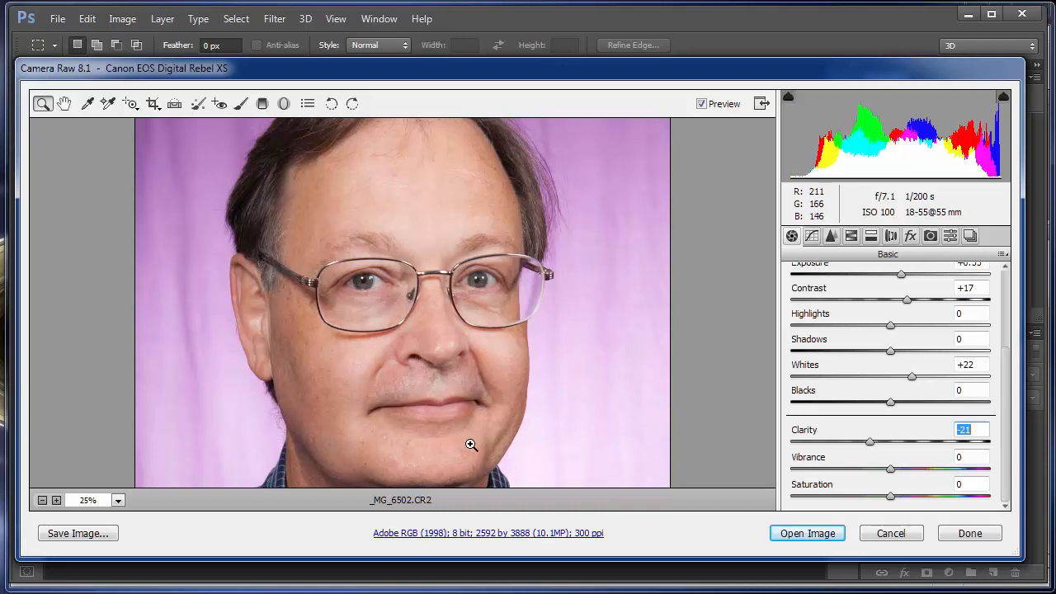
left_click_drag(476, 441, 452, 438)
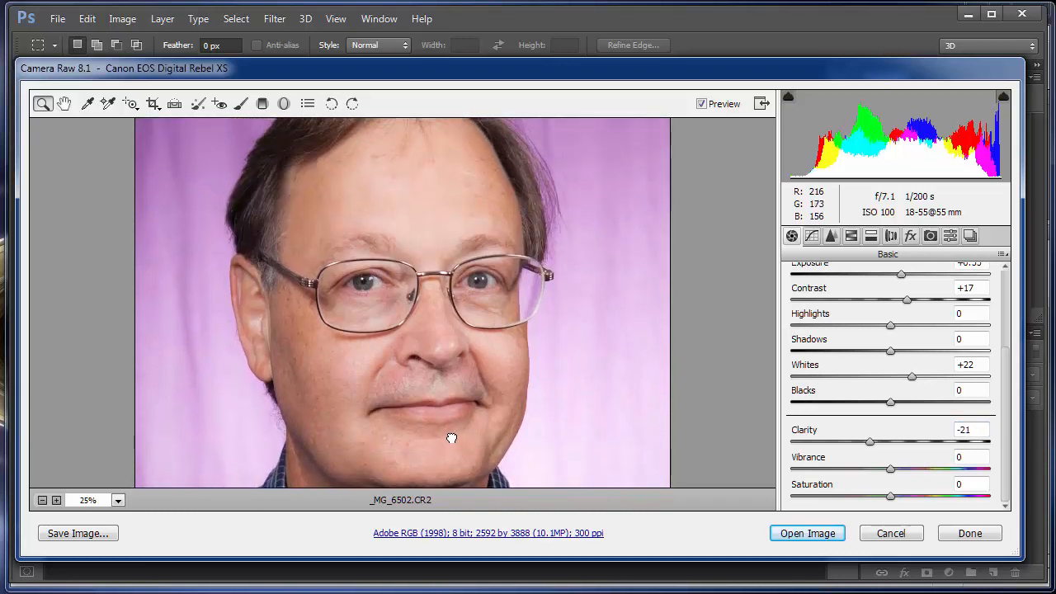